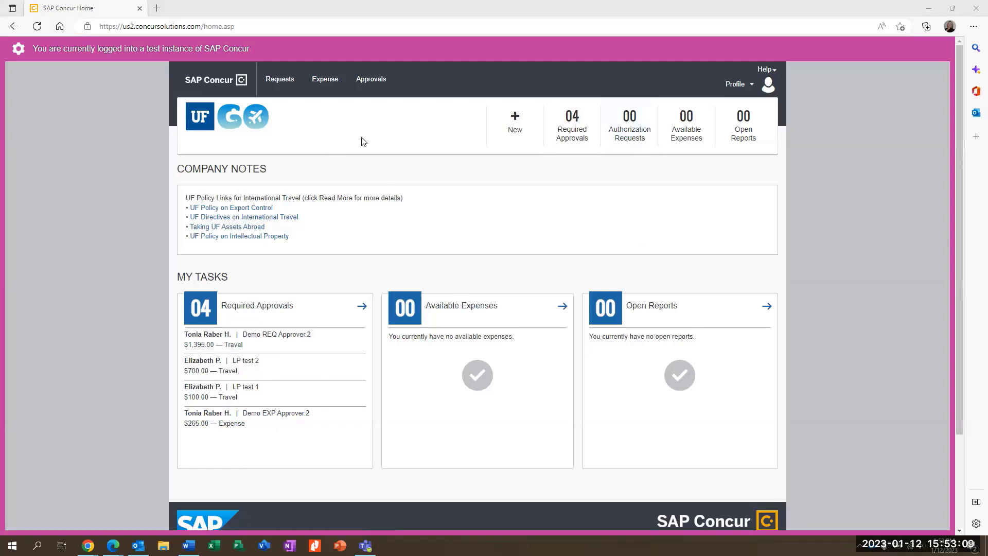
# Step: Open the travel request "Demo REQ Approver.2" from the requests pending approval
pyautogui.click(380, 83)
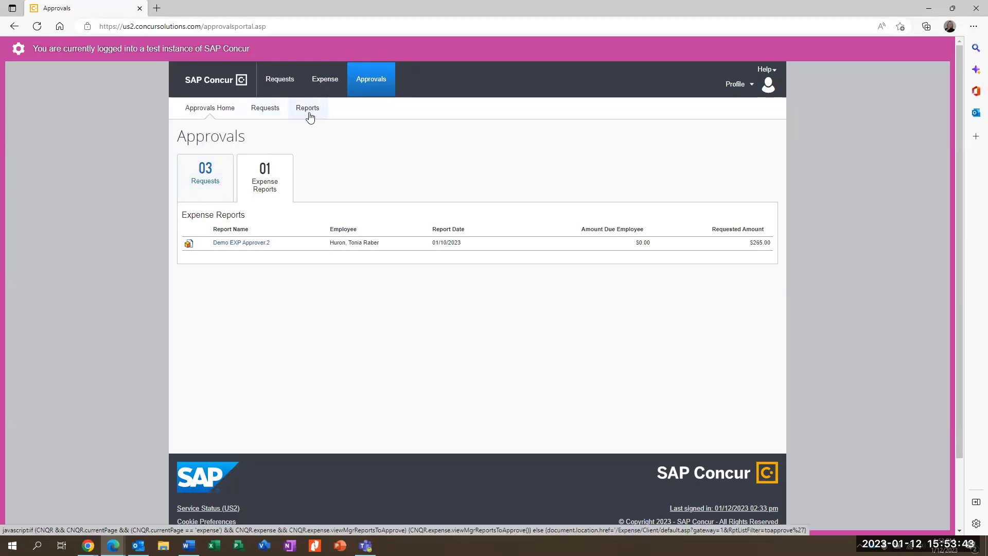
pyautogui.click(273, 115)
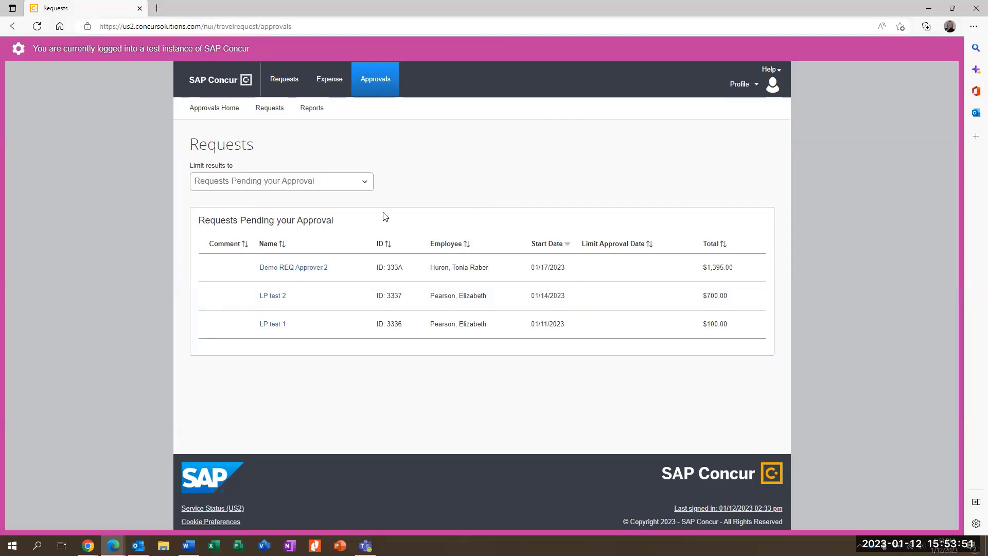
pyautogui.click(309, 270)
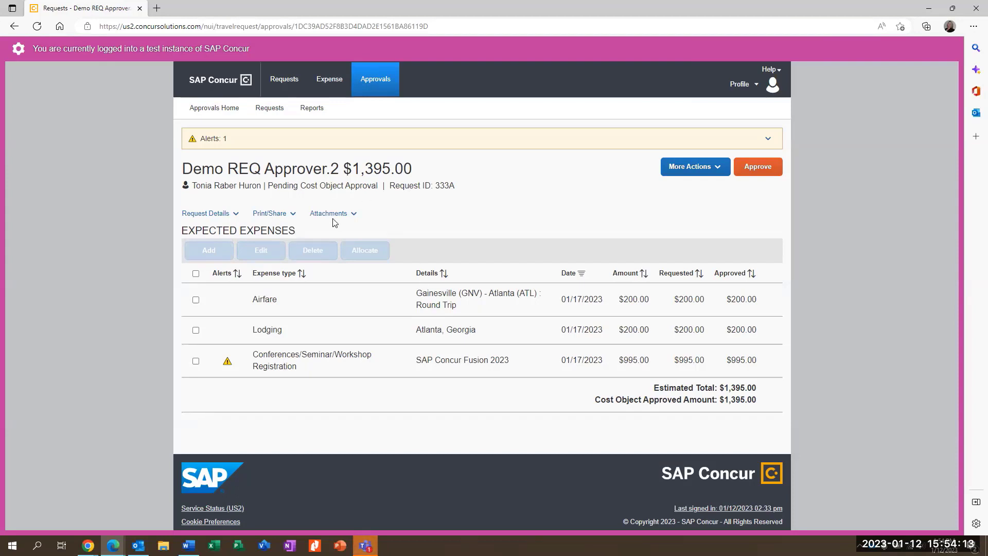
# Step: Review the request header's trip details and its funding fields, including the department choices, and save the header
pyautogui.click(237, 173)
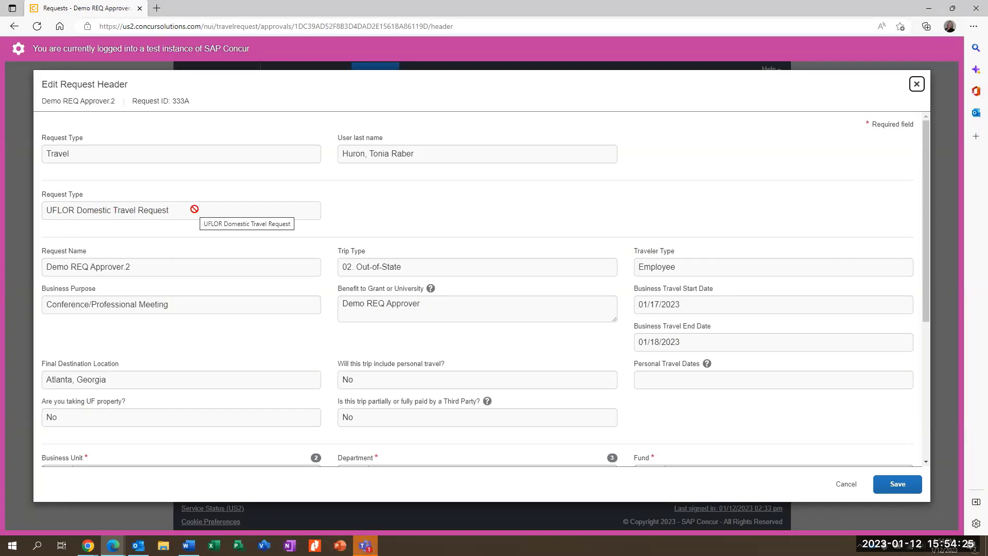
pyautogui.scroll(-1, 194, 208)
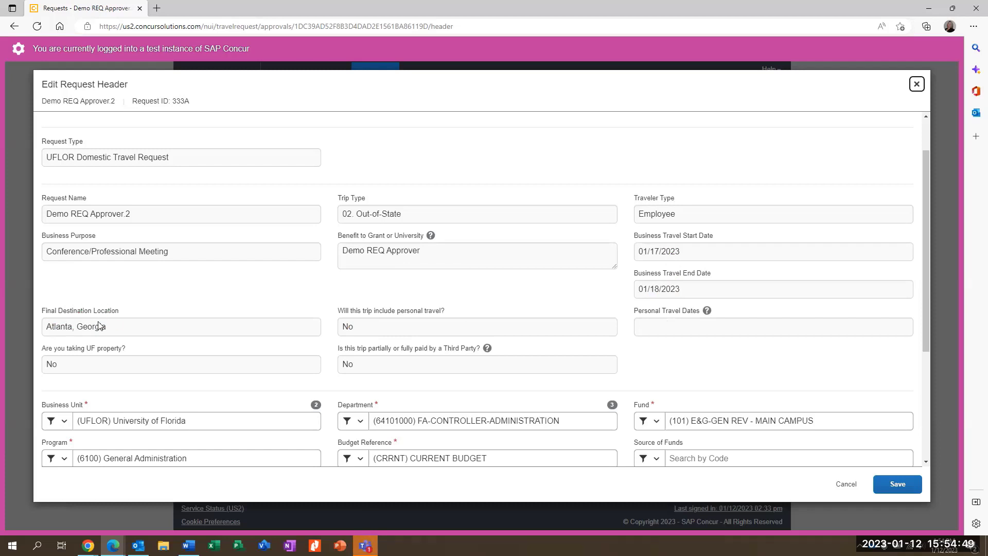
pyautogui.scroll(-1, 156, 315)
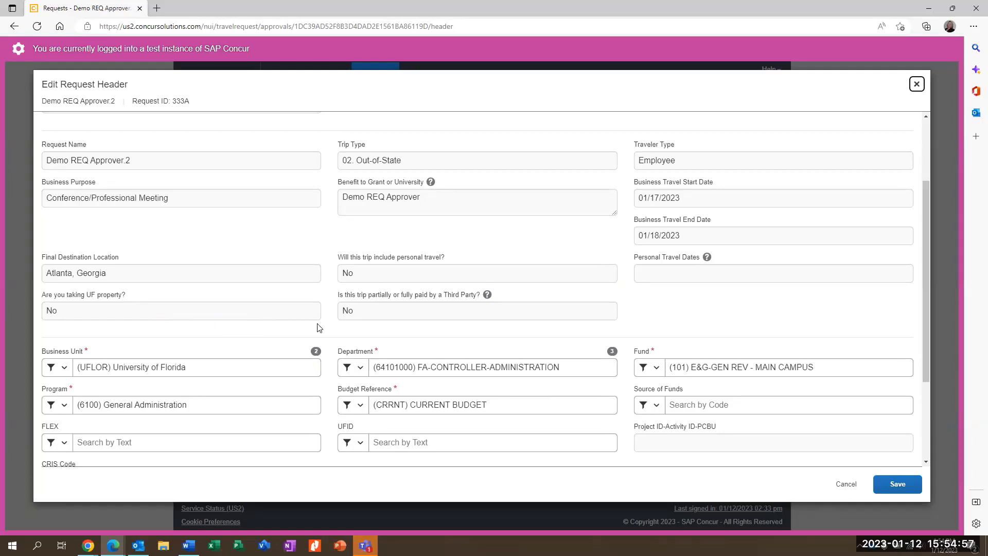
pyautogui.scroll(-1, 318, 324)
pyautogui.scroll(-2, 318, 323)
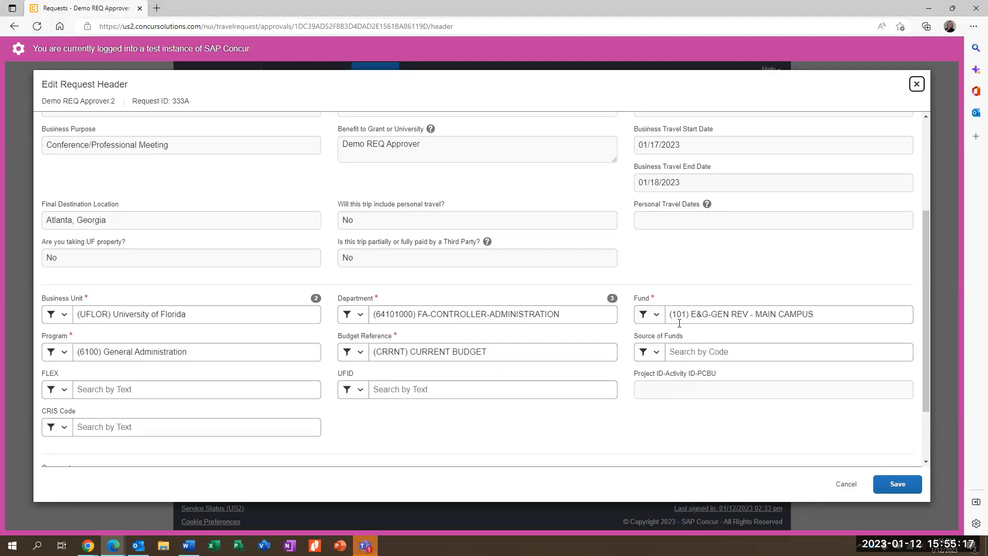
pyautogui.click(606, 312)
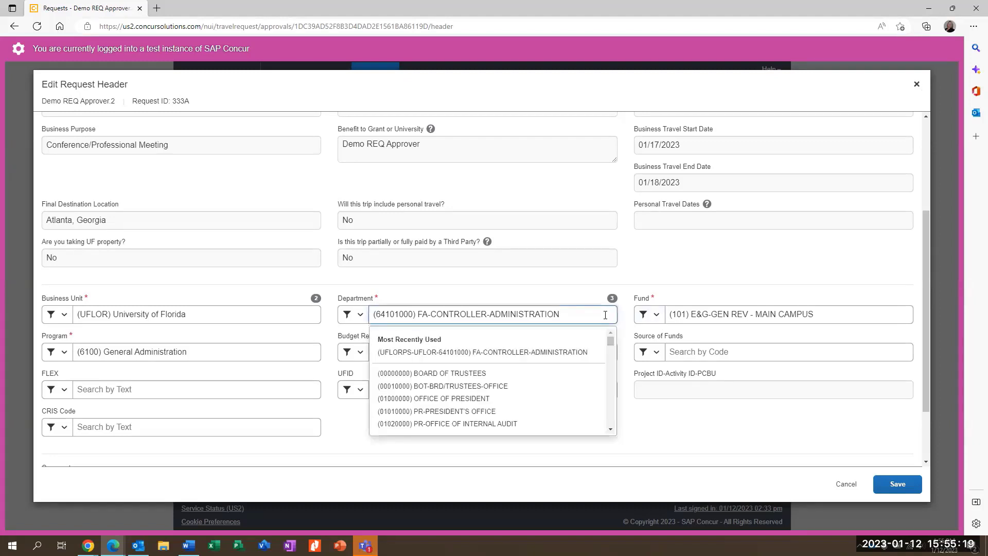
pyautogui.click(653, 421)
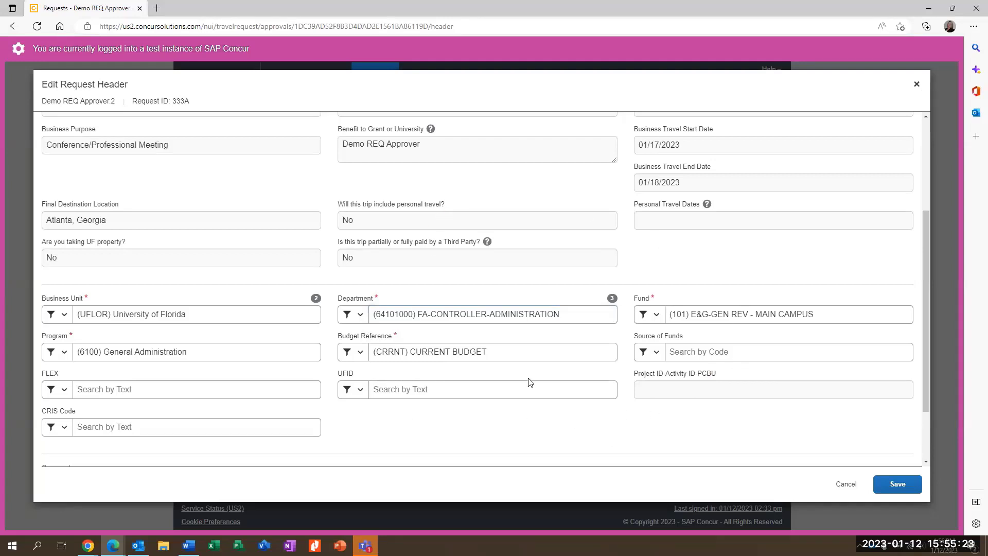
pyautogui.click(900, 487)
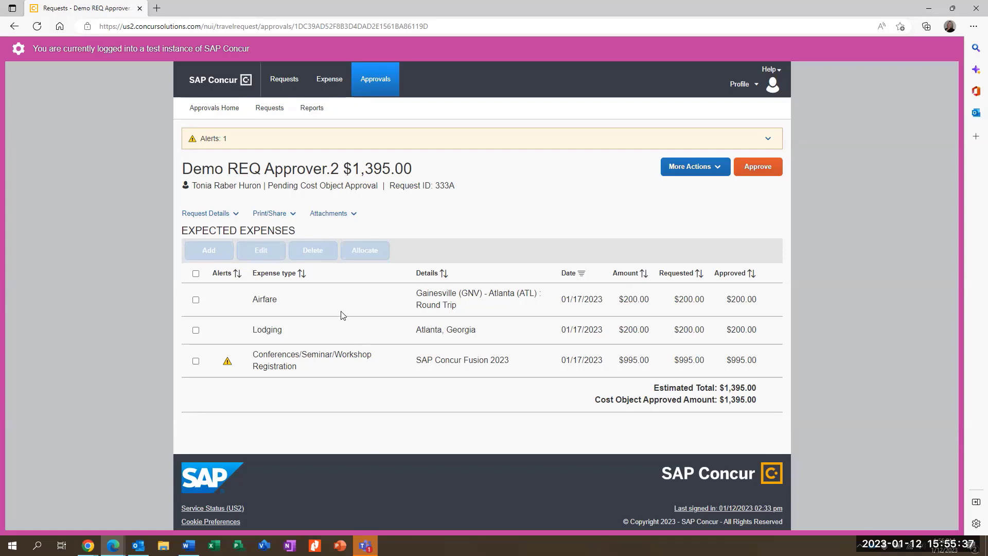
# Step: Review the details of the airfare, lodging and conference registration expected expenses, and return to the request
pyautogui.click(315, 308)
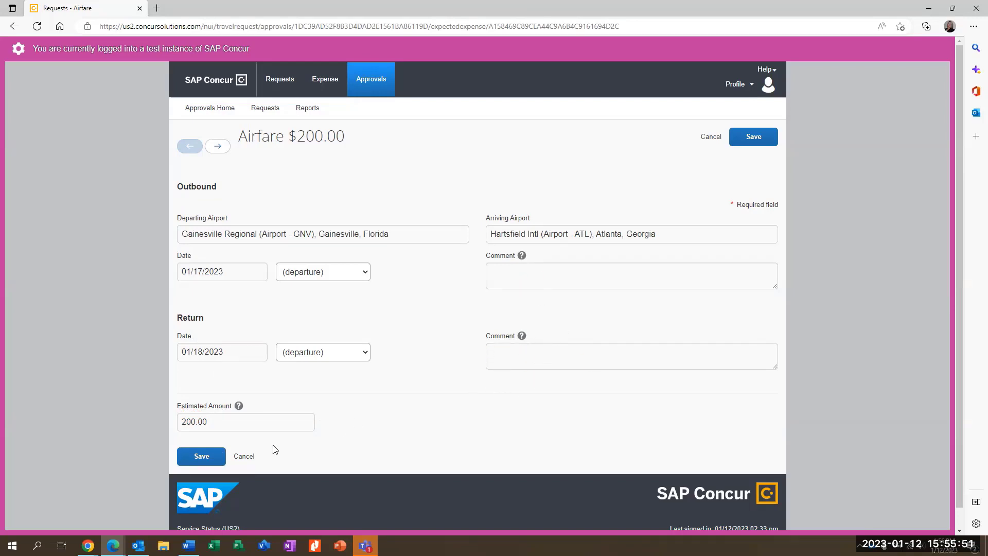
pyautogui.click(202, 457)
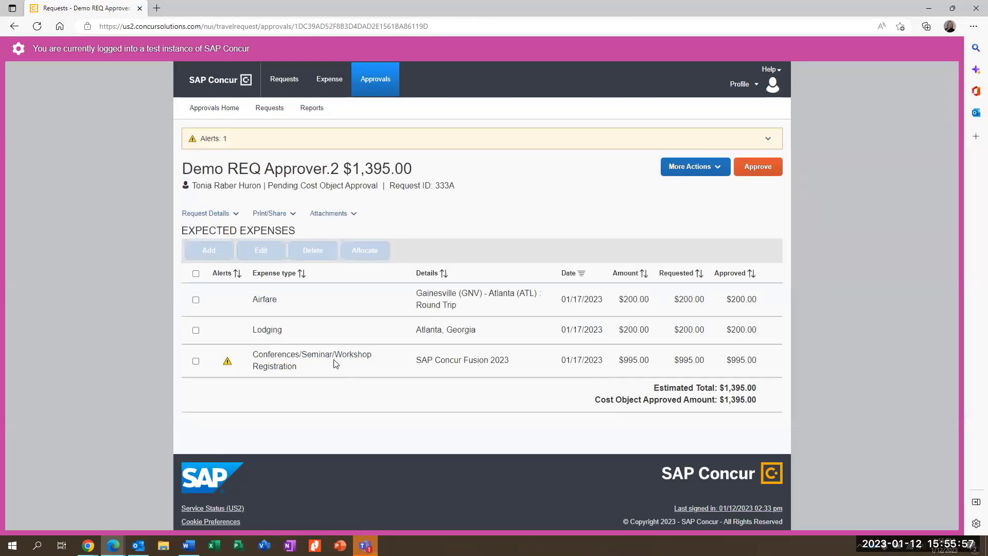
pyautogui.click(343, 334)
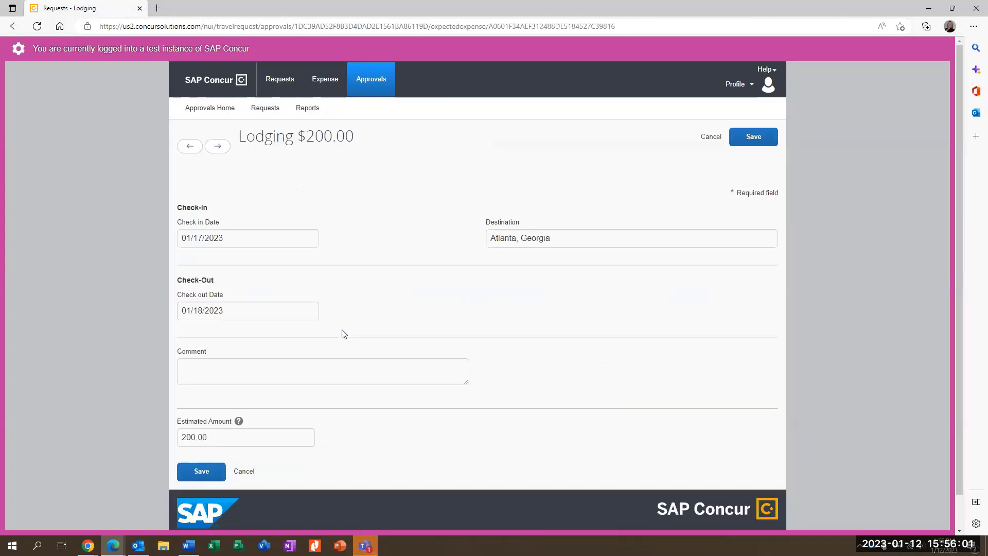
pyautogui.click(217, 148)
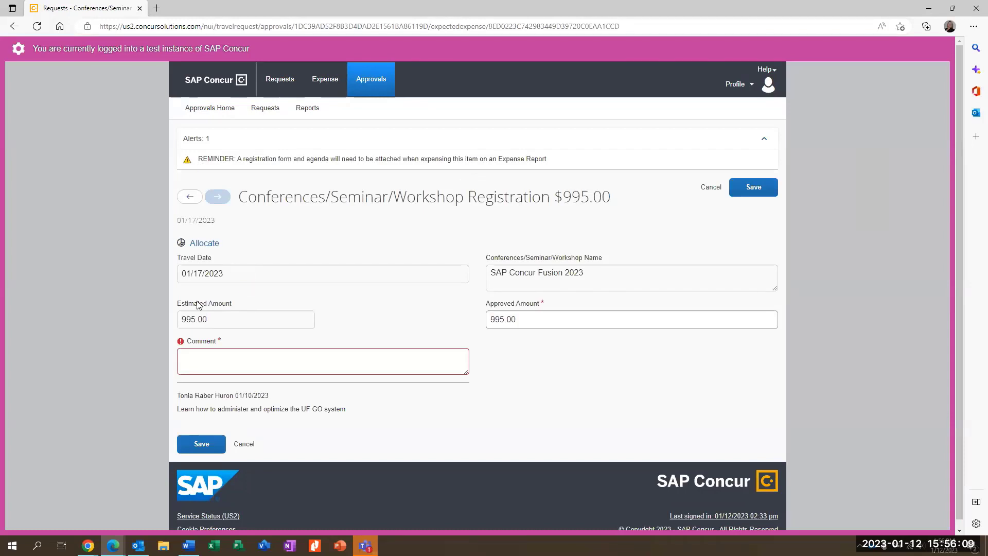
pyautogui.click(190, 198)
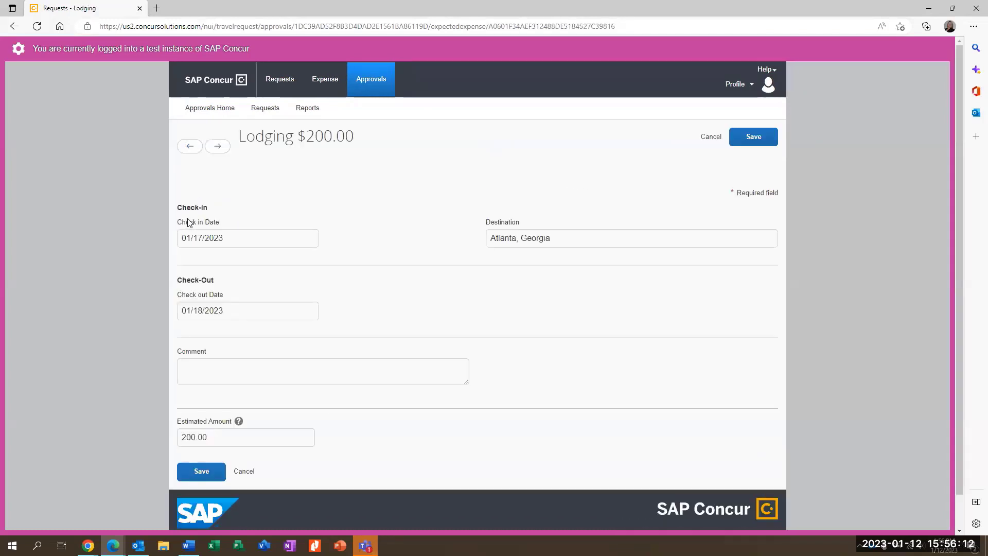
pyautogui.click(242, 471)
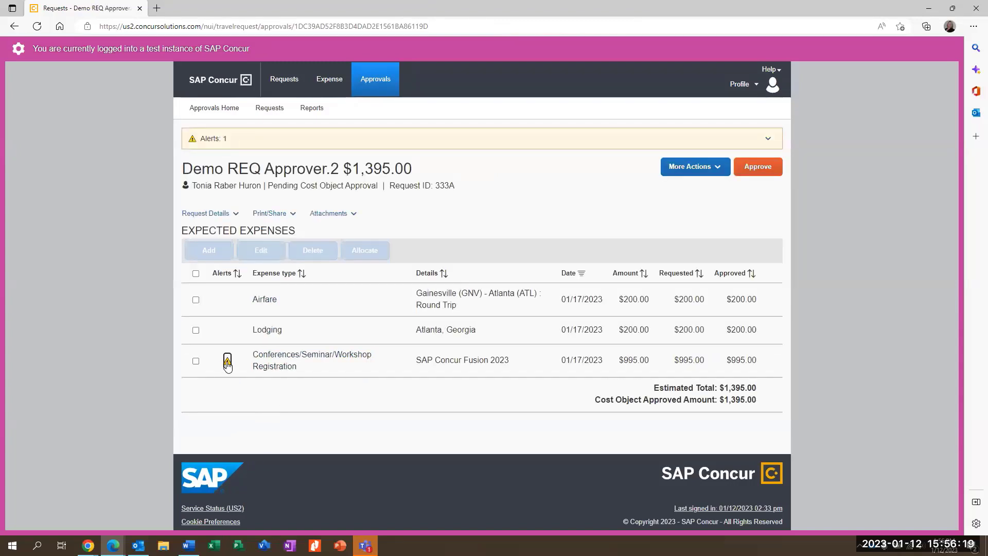
# Step: Read the alert on the conference registration expense and the request-level alerts, and close both
pyautogui.click(227, 363)
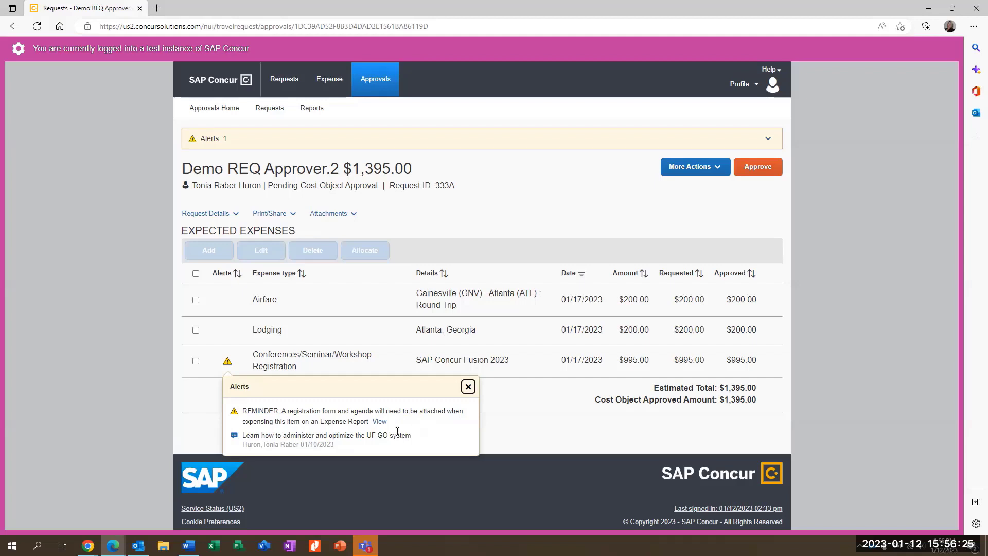
pyautogui.click(468, 386)
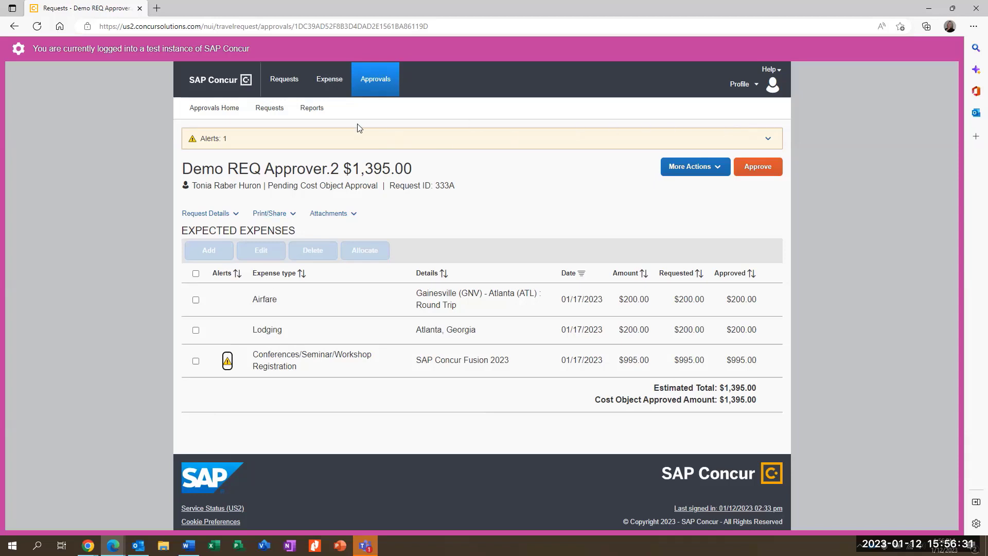
pyautogui.click(768, 139)
pyautogui.click(767, 140)
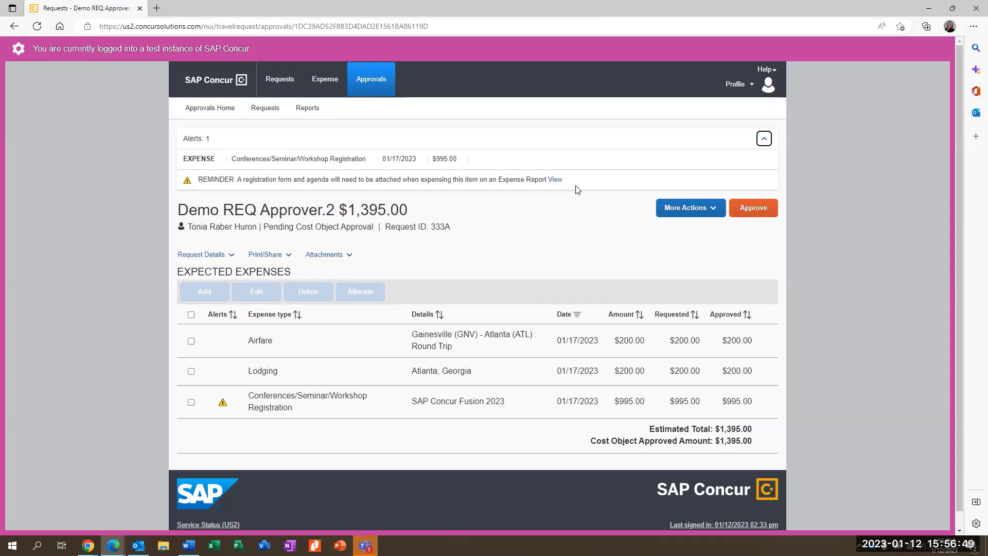
pyautogui.click(763, 138)
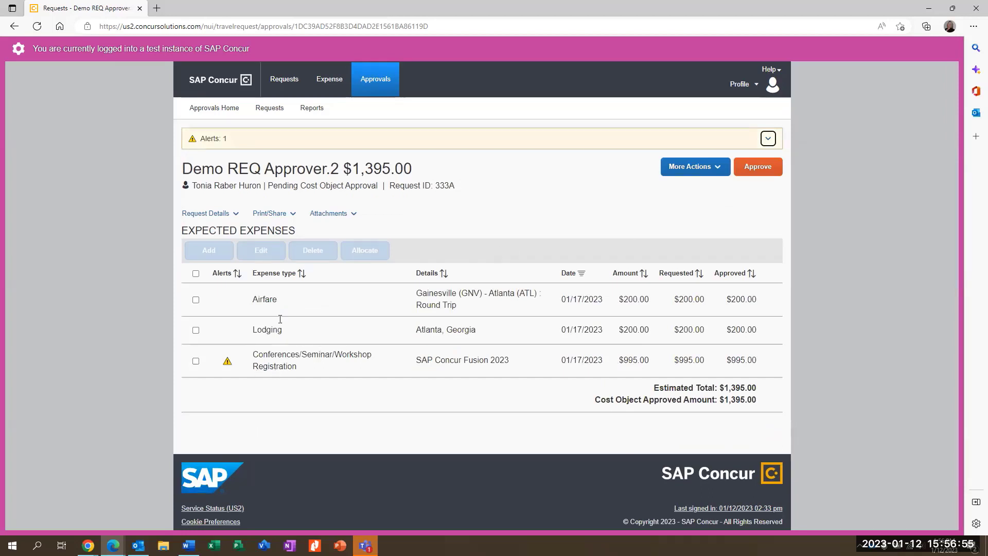
# Step: Examine the whole *UFLOR Request Printed Report, from the request exceptions to the segments and expenses, and close it
pyautogui.click(274, 215)
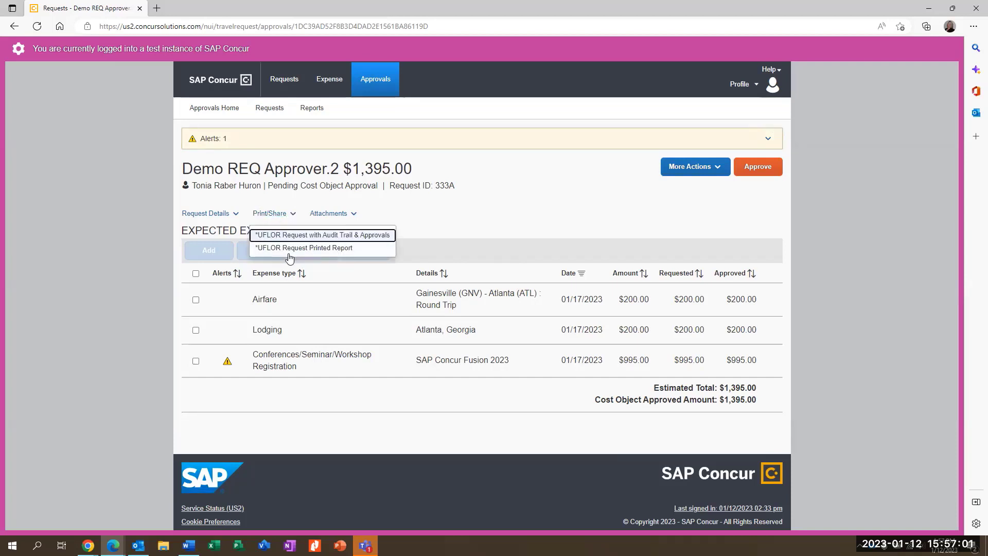
pyautogui.click(335, 250)
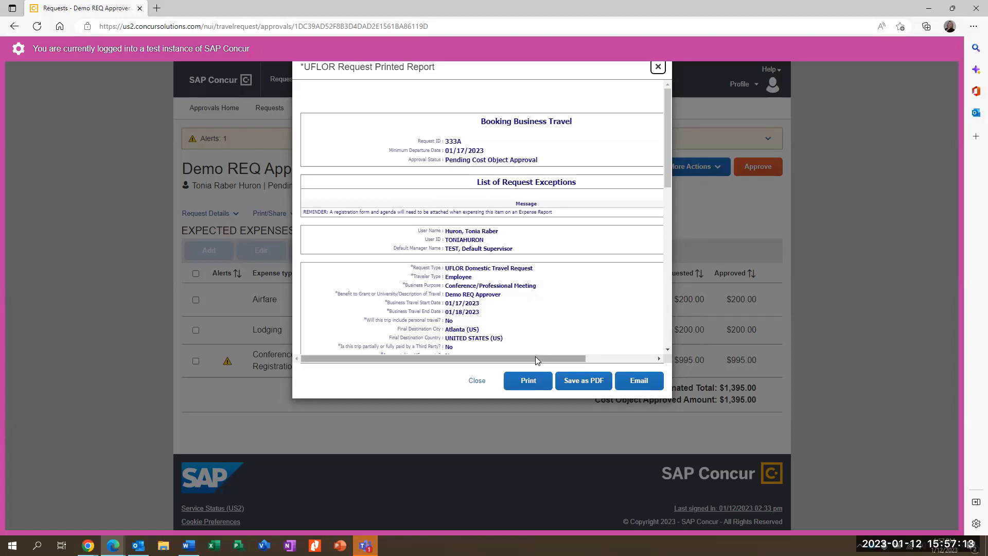
pyautogui.moveTo(536, 357); pyautogui.dragTo(550, 358)
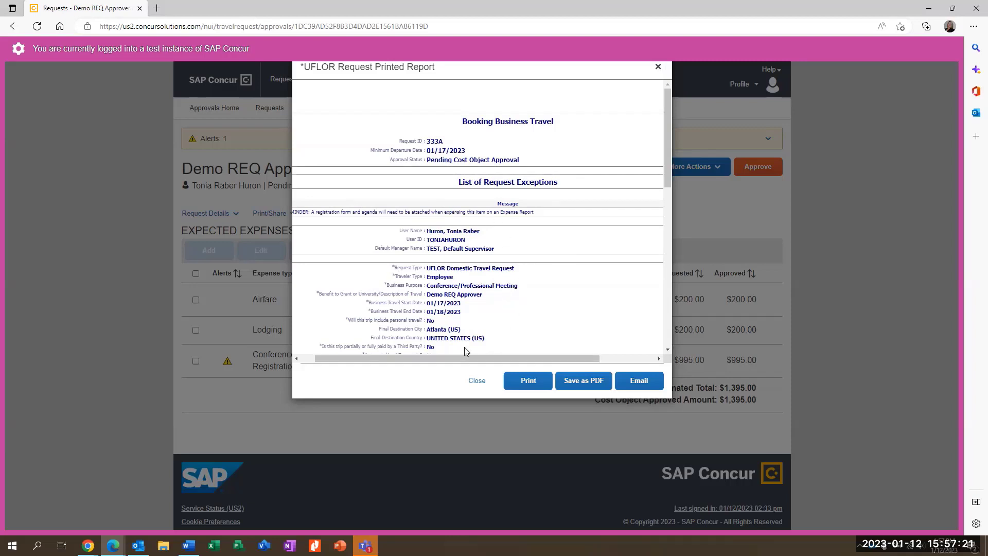
pyautogui.scroll(-2, 532, 306)
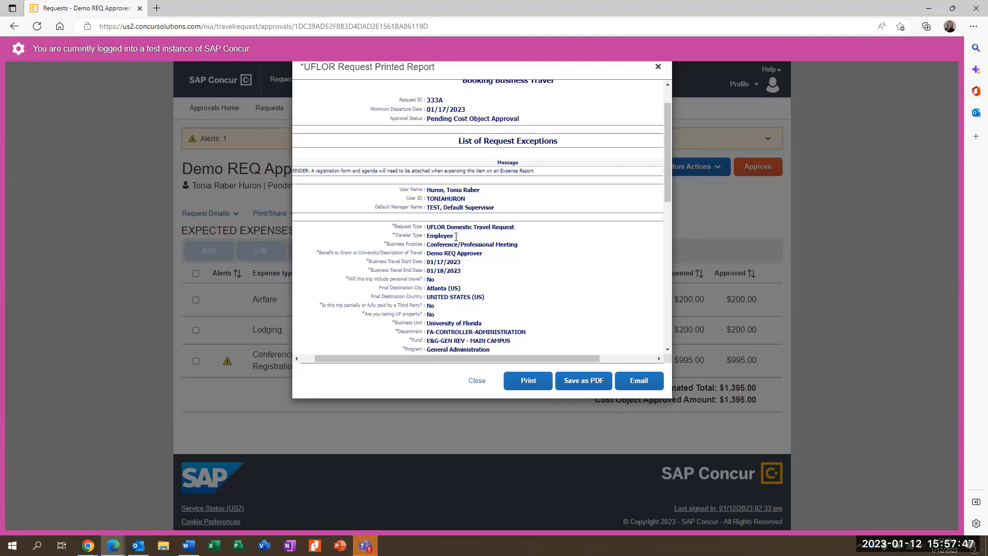
pyautogui.scroll(-1, 462, 312)
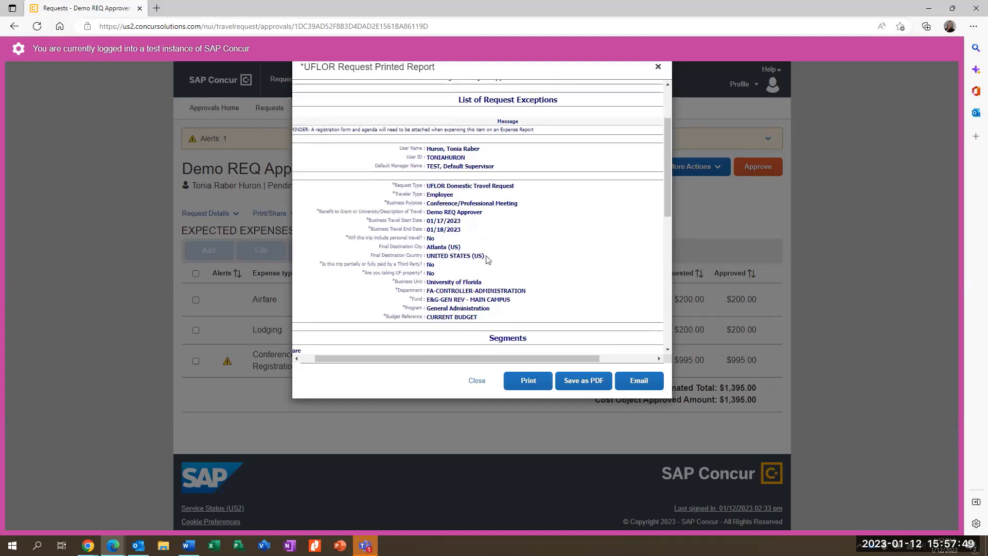
pyautogui.scroll(-3, 472, 274)
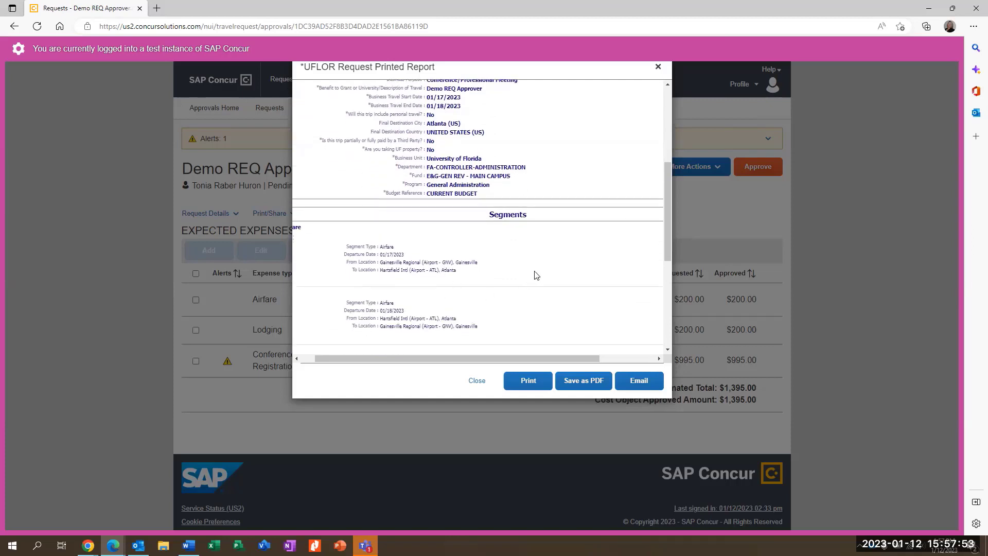
pyautogui.scroll(-5, 535, 275)
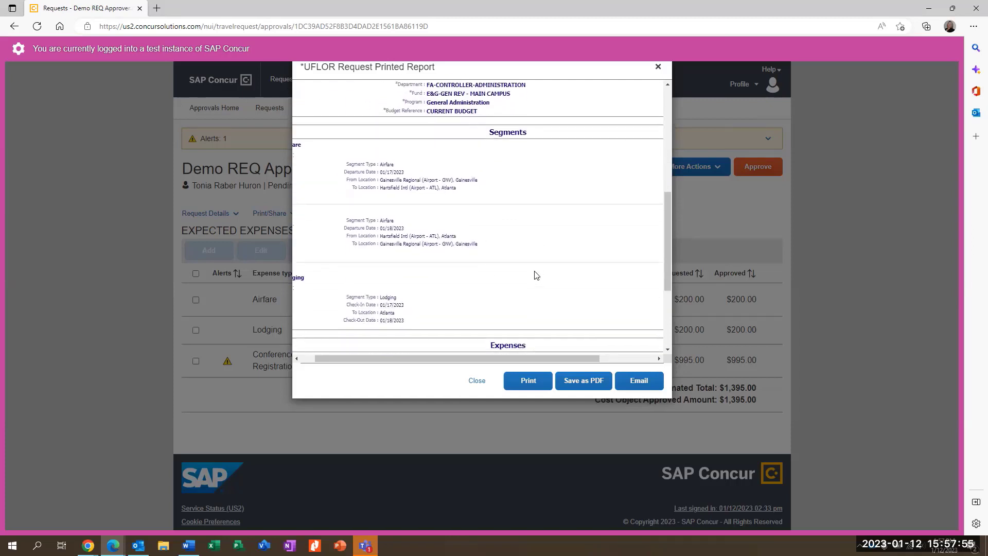
pyautogui.hscroll(-1, 401, 300)
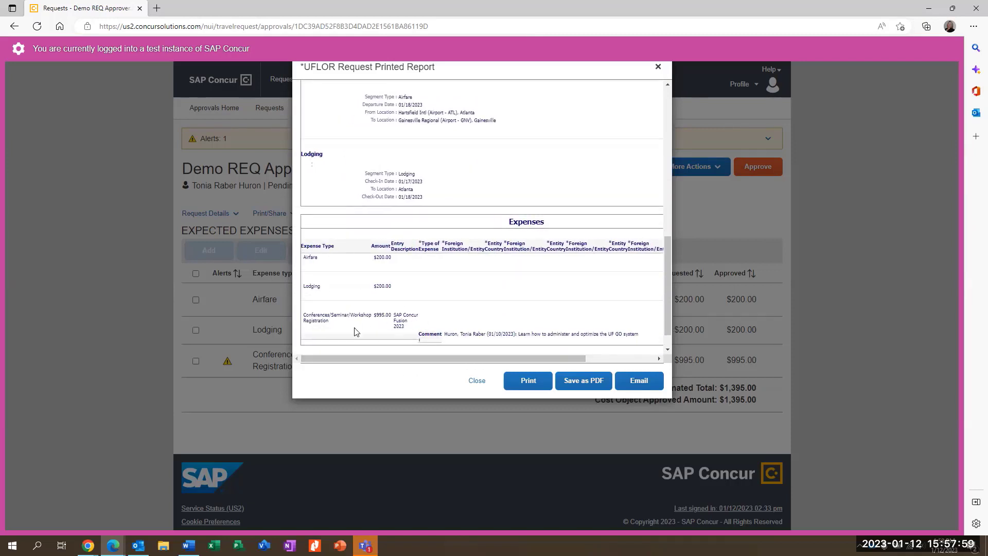
pyautogui.scroll(-1, 424, 341)
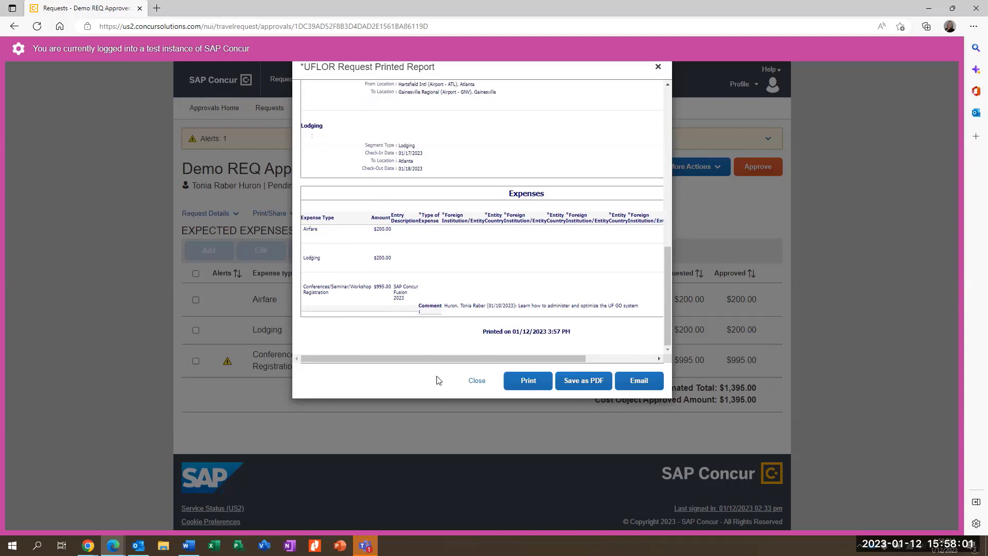
pyautogui.click(476, 381)
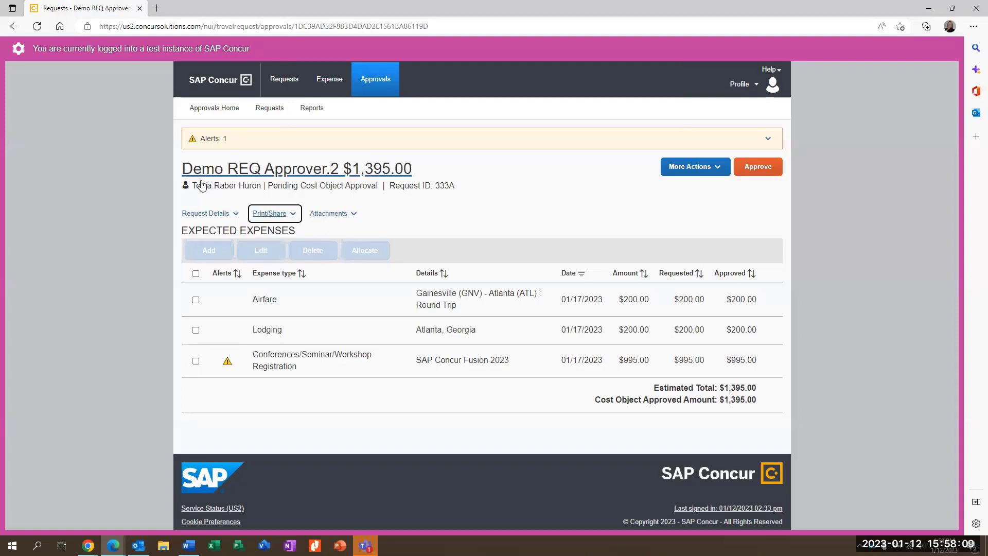
# Step: In the request timeline, add TEST, COA2 as a user-added approver directly after the Cost Object Approval step, save the flow and close the timeline
pyautogui.click(194, 214)
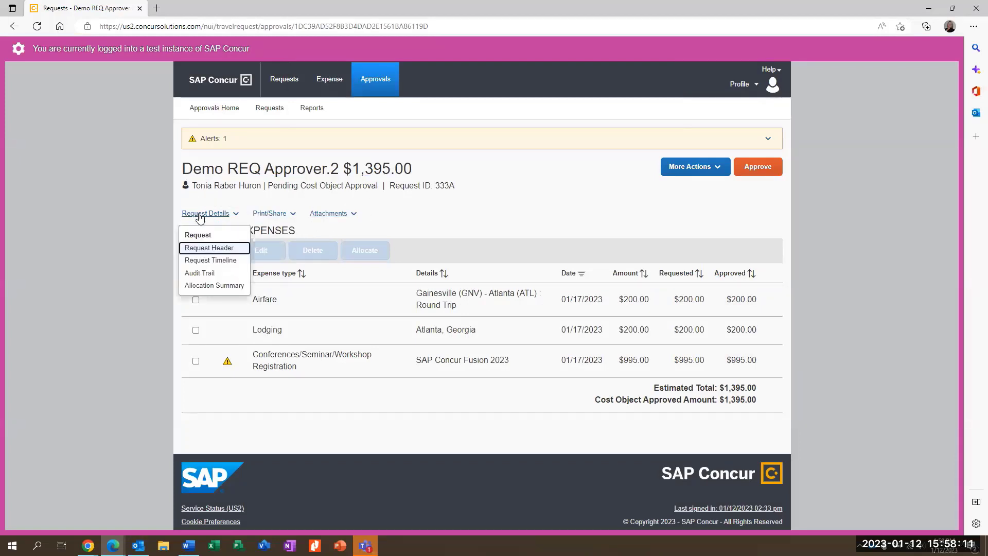
pyautogui.click(201, 262)
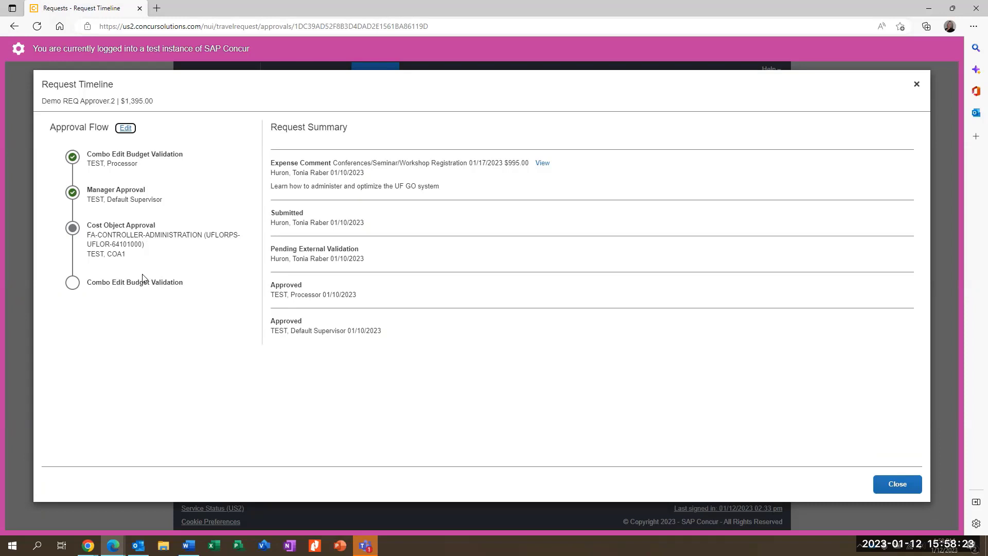
pyautogui.click(125, 129)
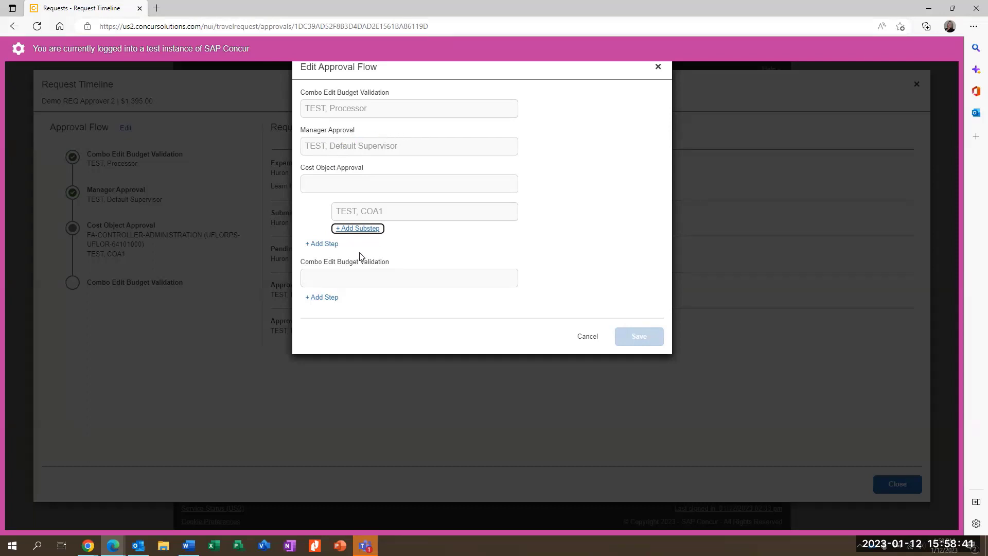
pyautogui.click(323, 244)
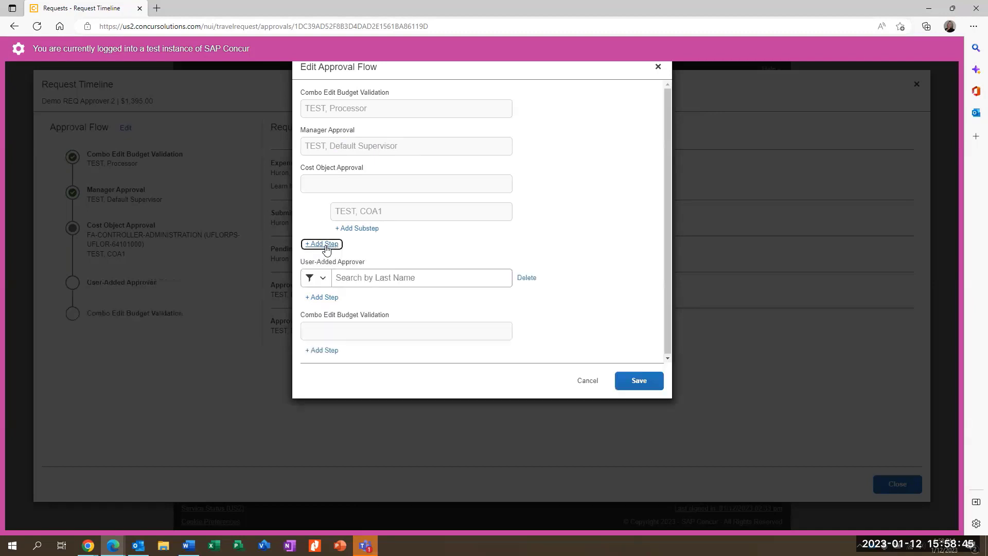
pyautogui.click(377, 278)
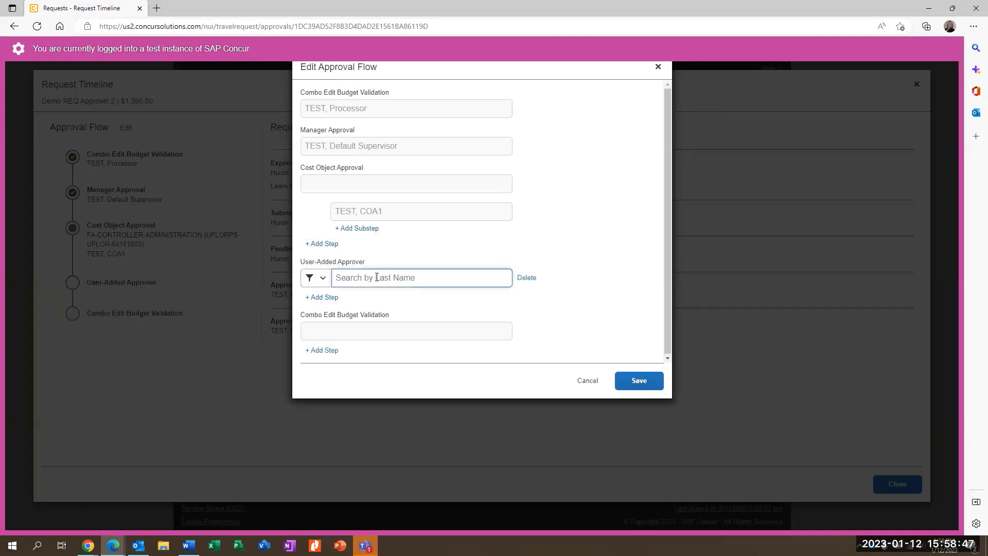
pyautogui.write('test')
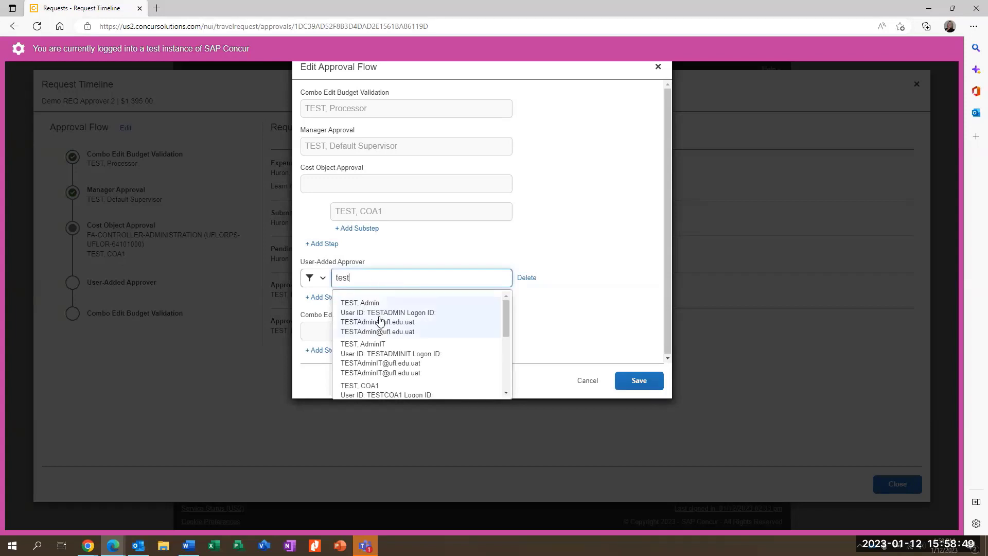
pyautogui.scroll(-3, 384, 334)
pyautogui.click(368, 353)
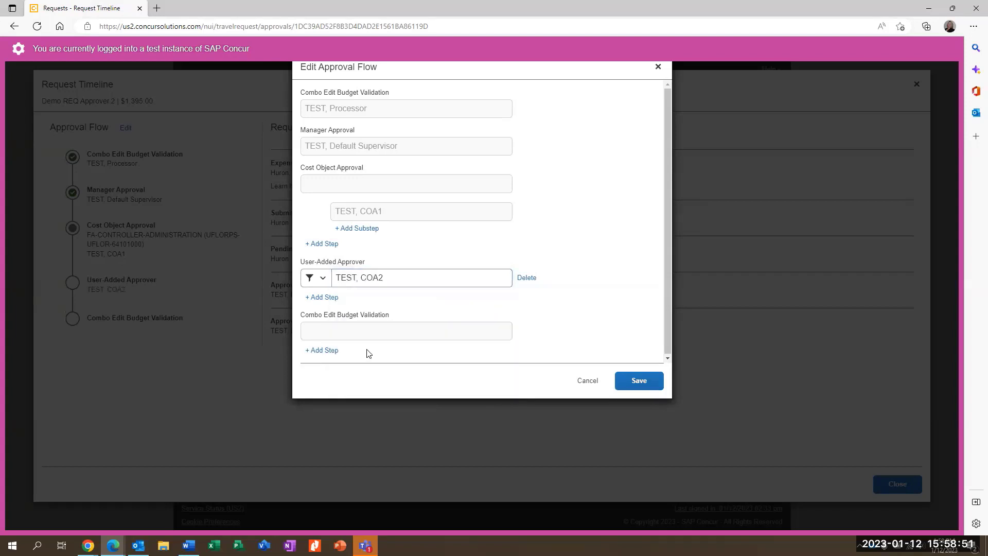
pyautogui.click(639, 381)
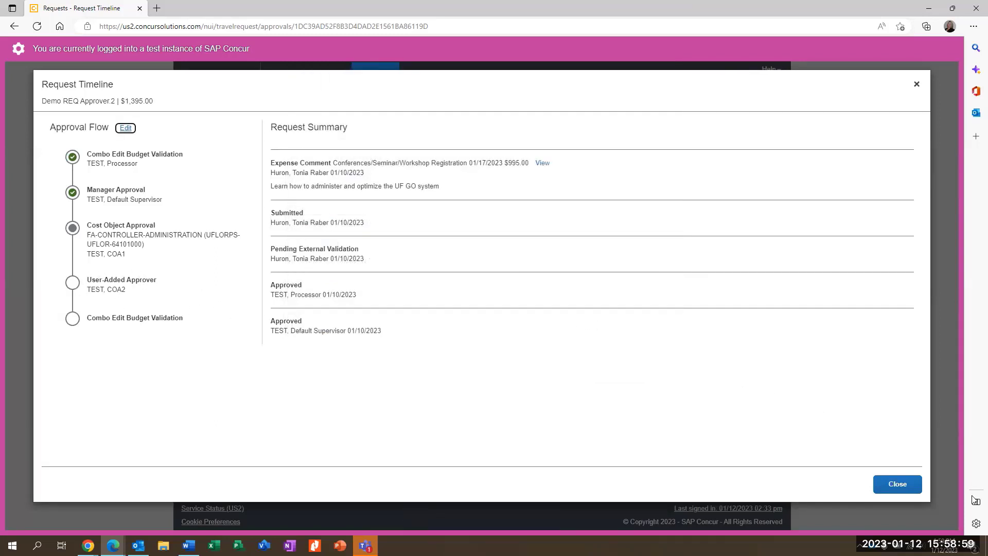
pyautogui.click(895, 483)
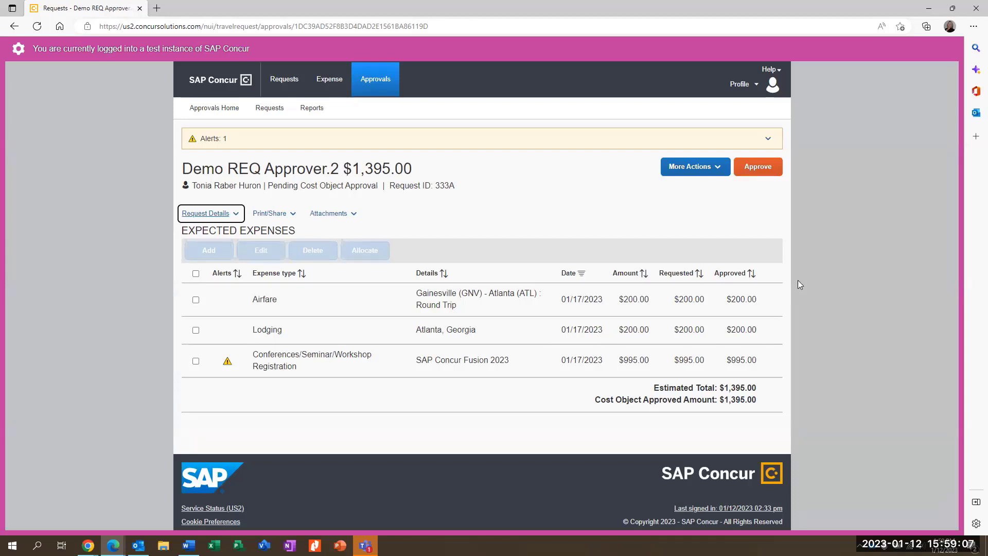
pyautogui.click(707, 168)
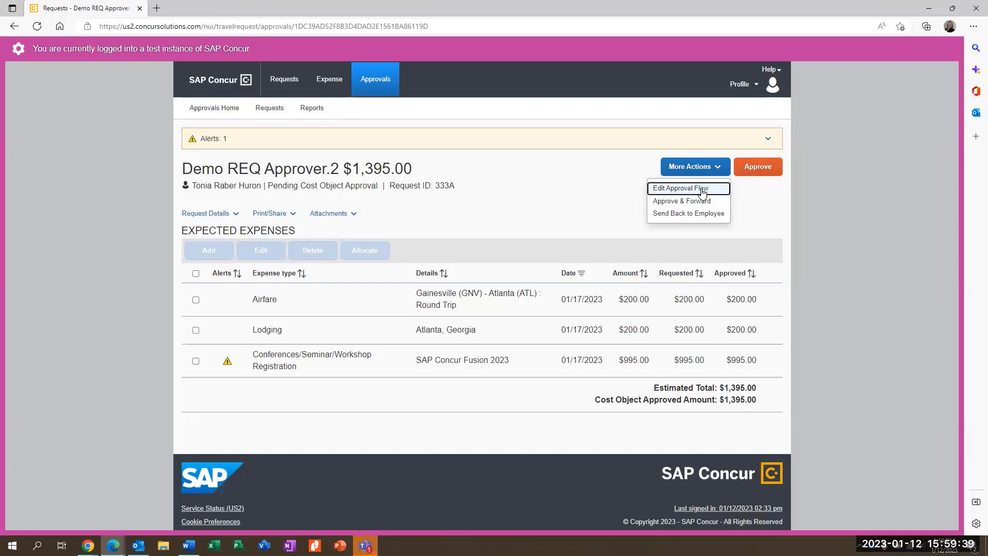
pyautogui.click(587, 189)
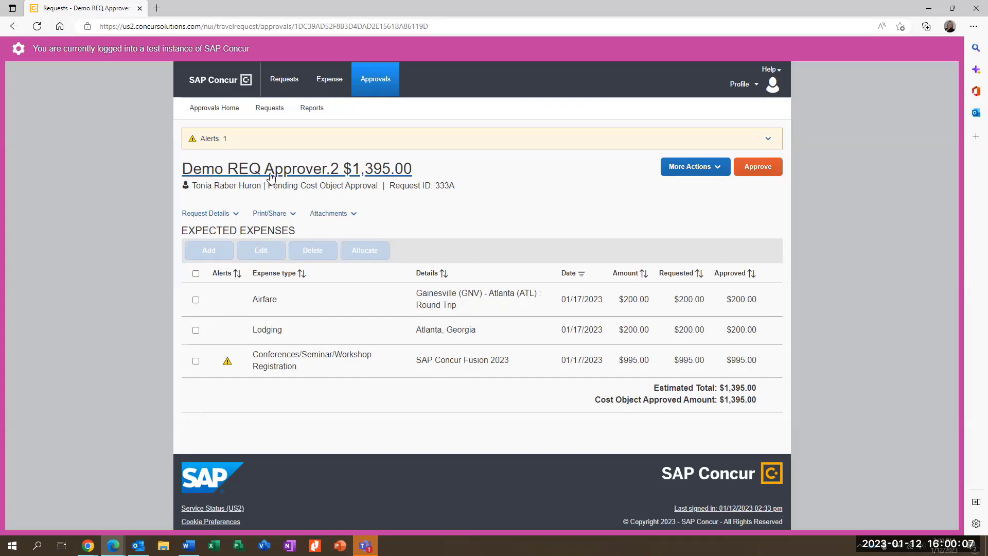
# Step: Allocate the conference registration expense to department (64404000) FA-DS-DISBURSEMENT SERVICES, keeping the other funding fields, and save the allocation
pyautogui.click(195, 361)
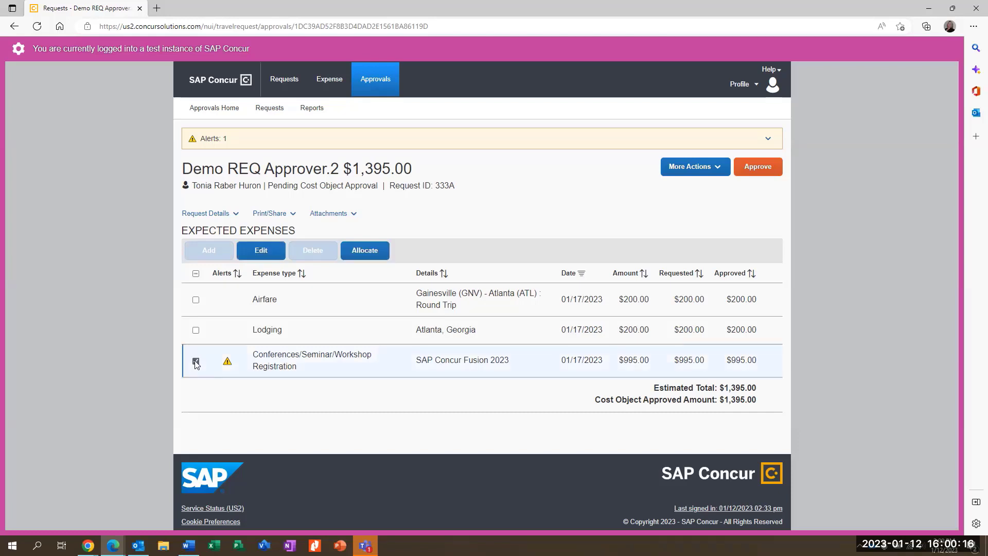
pyautogui.click(371, 252)
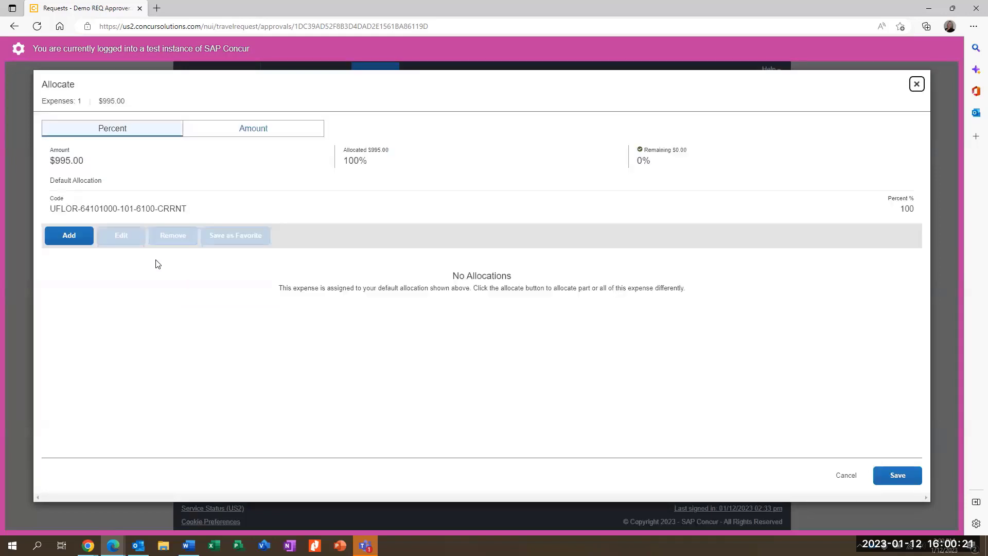
pyautogui.click(70, 236)
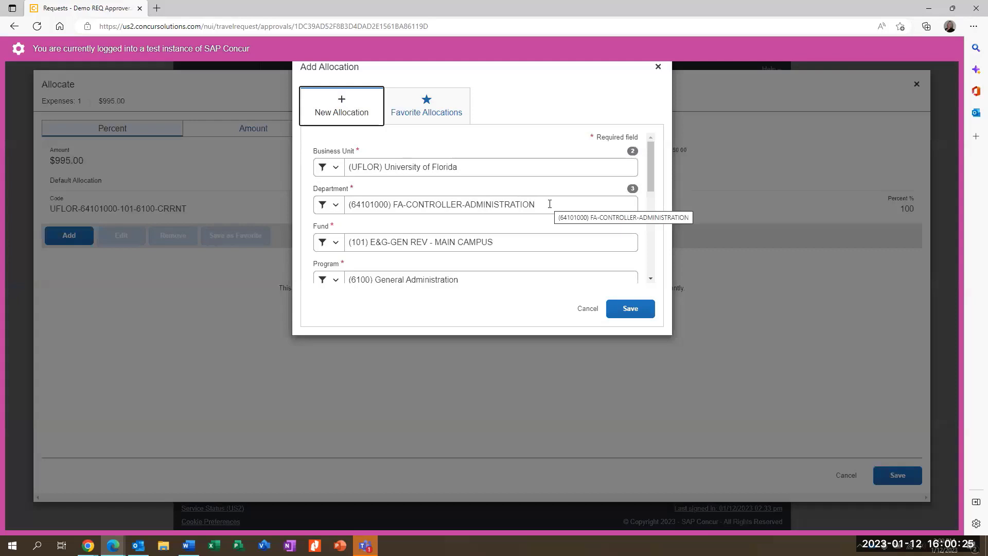
pyautogui.click(549, 204)
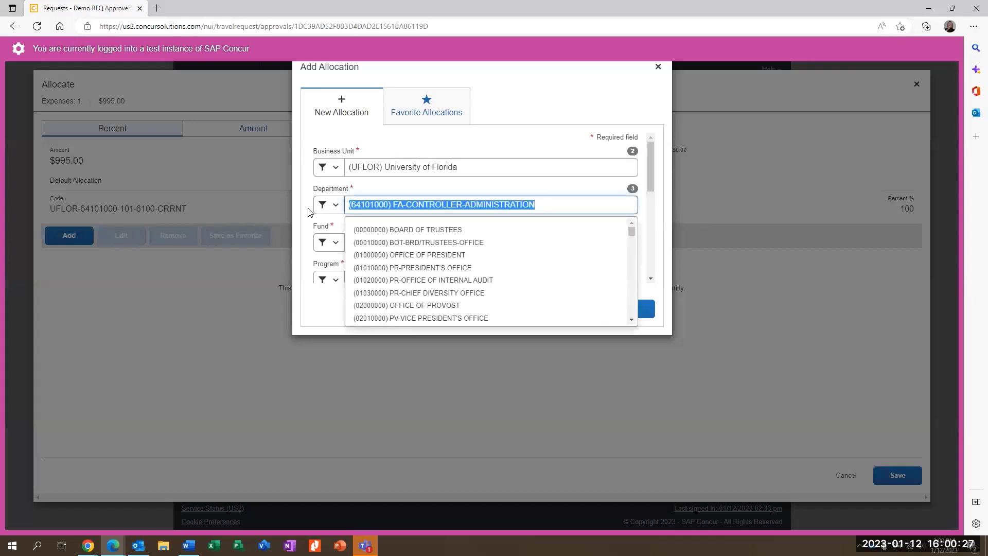
pyautogui.press('BackSpace')
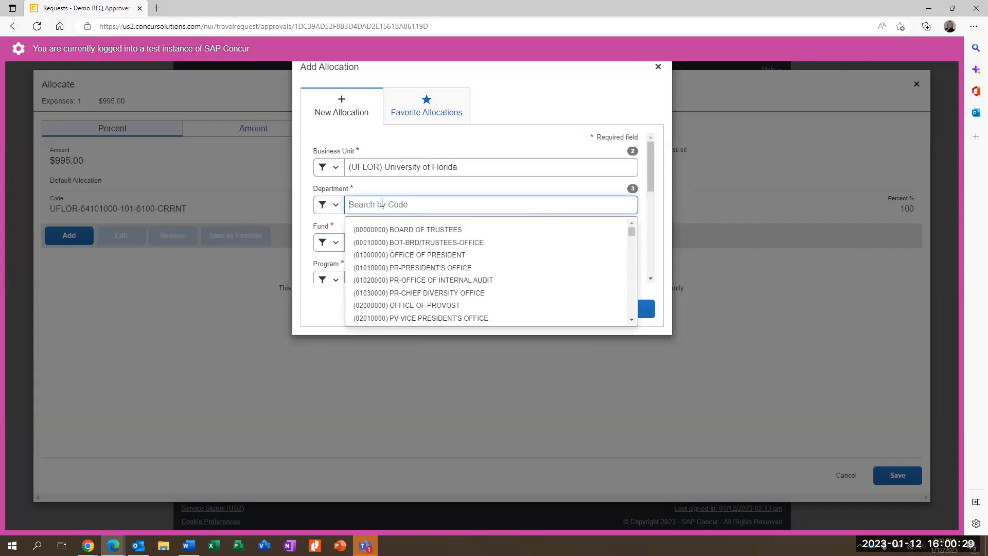
pyautogui.write('64404')
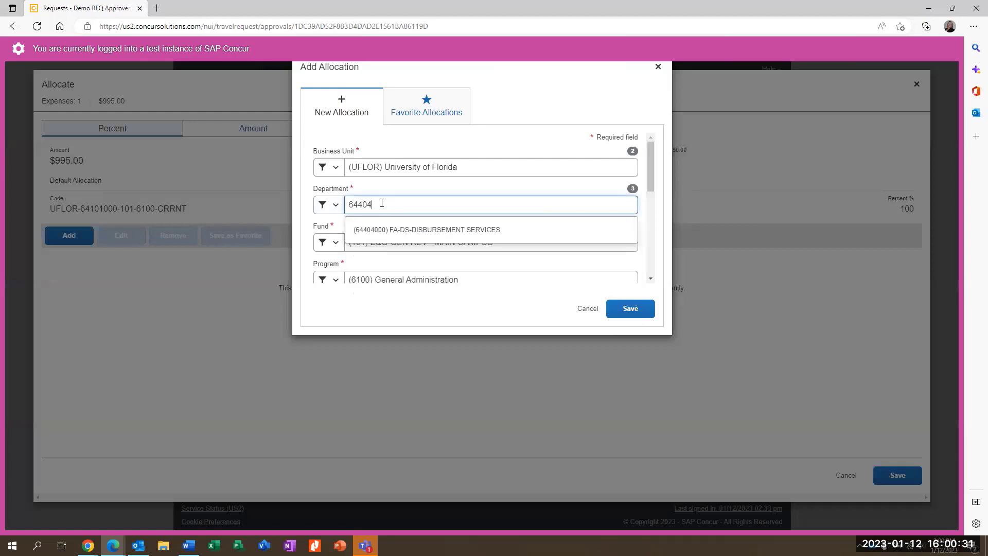
pyautogui.click(390, 232)
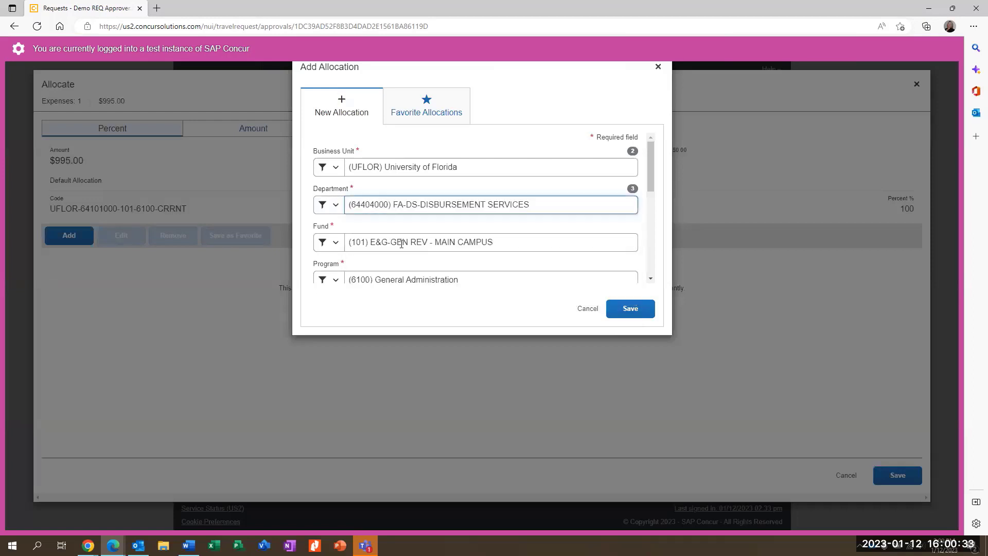
pyautogui.scroll(-4, 401, 243)
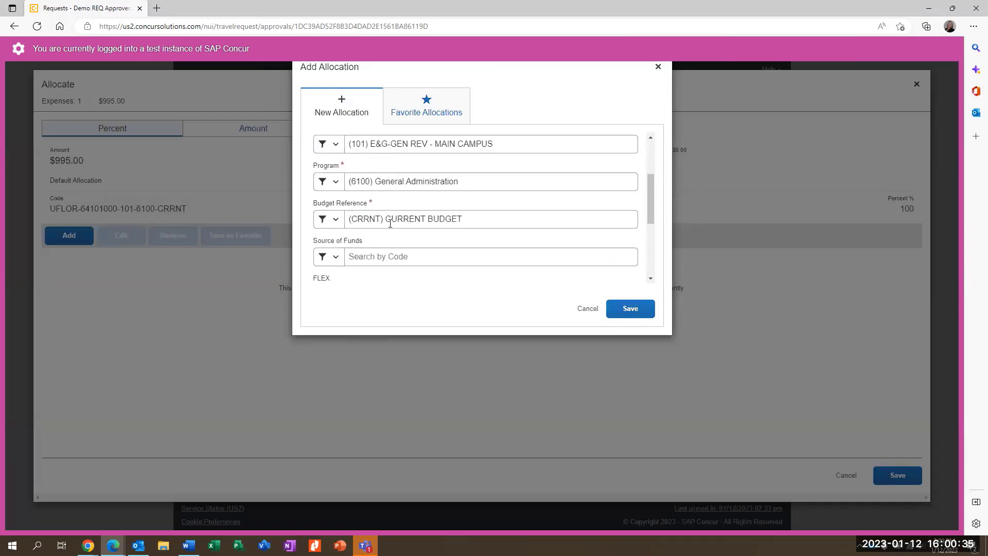
pyautogui.scroll(-4, 390, 223)
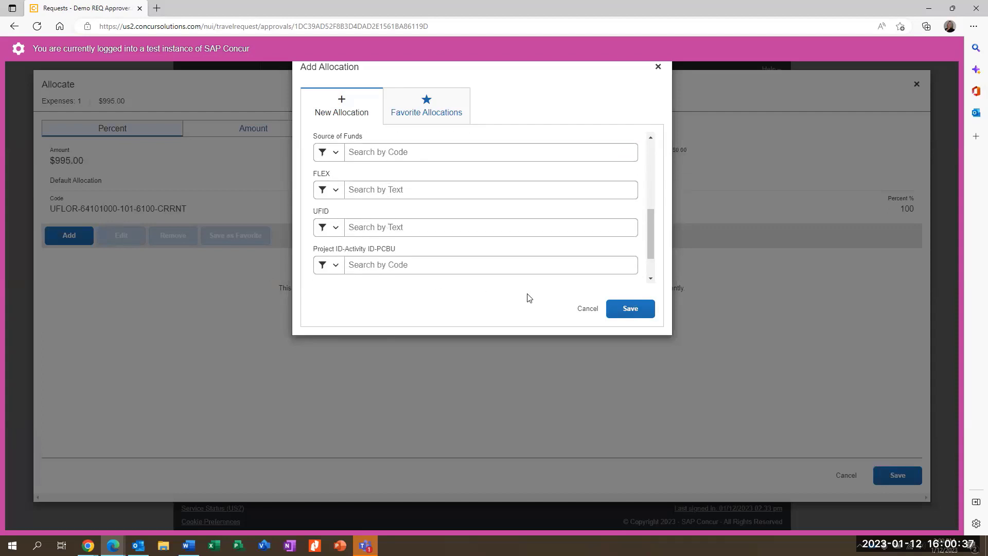
pyautogui.click(627, 308)
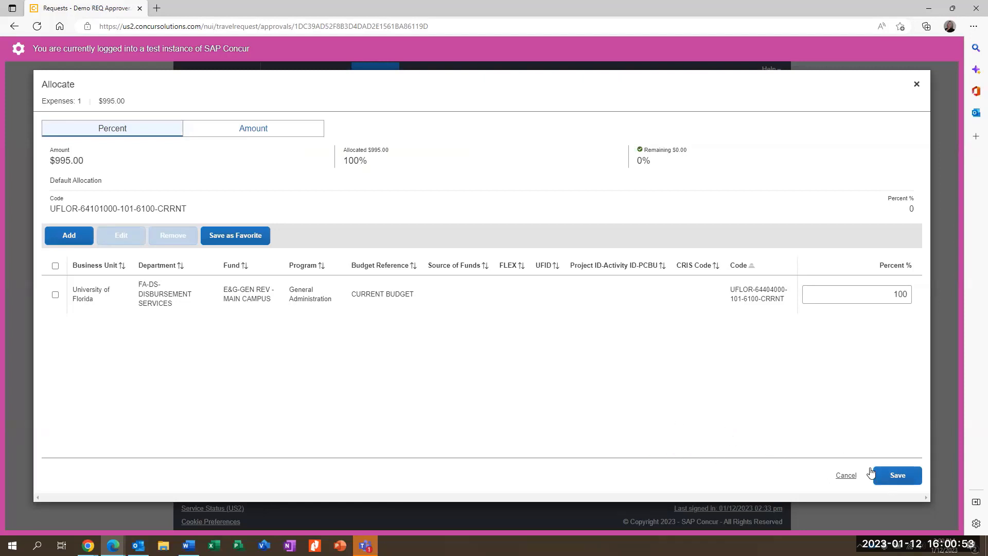
pyautogui.click(897, 475)
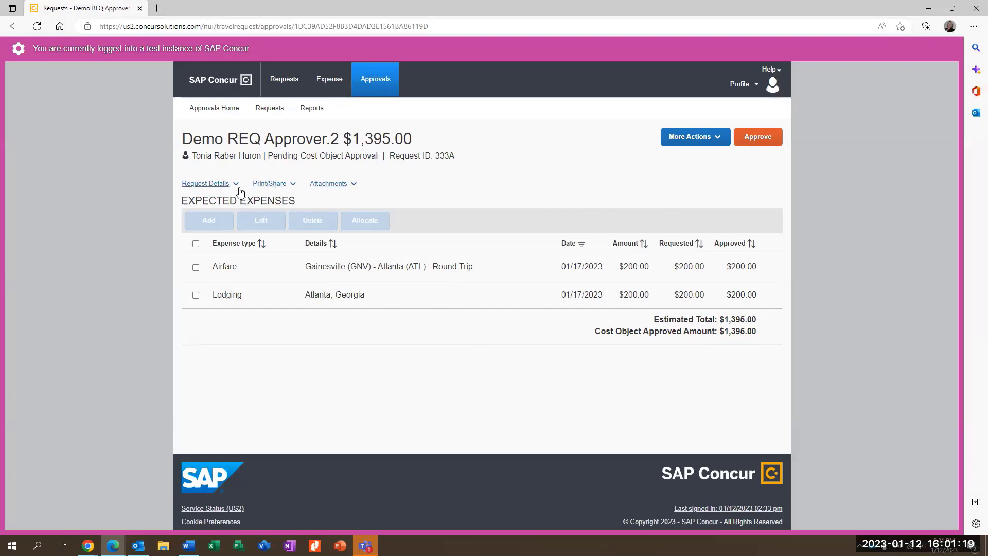
# Step: Review how the request's amounts are split between departments in the Allocation Summary and close it
pyautogui.click(213, 184)
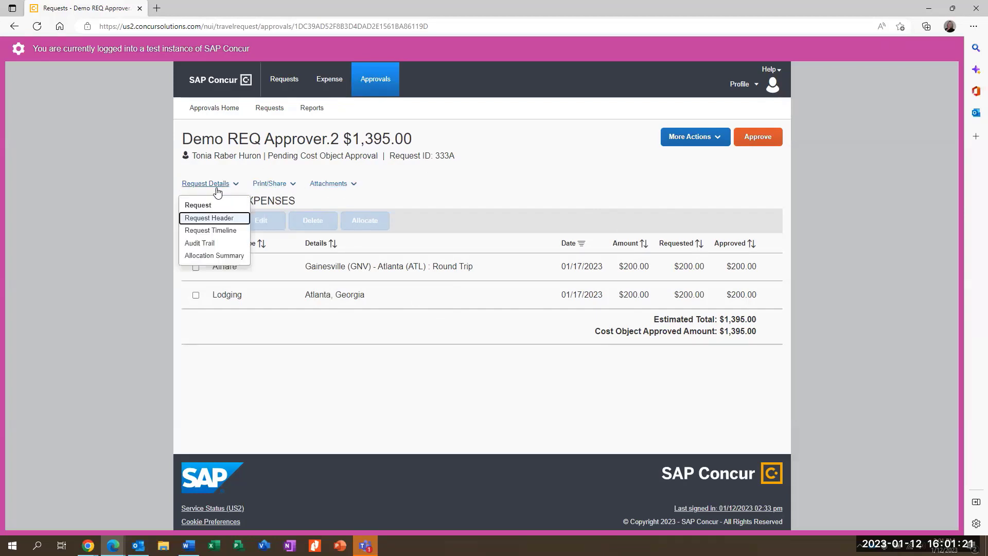
pyautogui.click(221, 256)
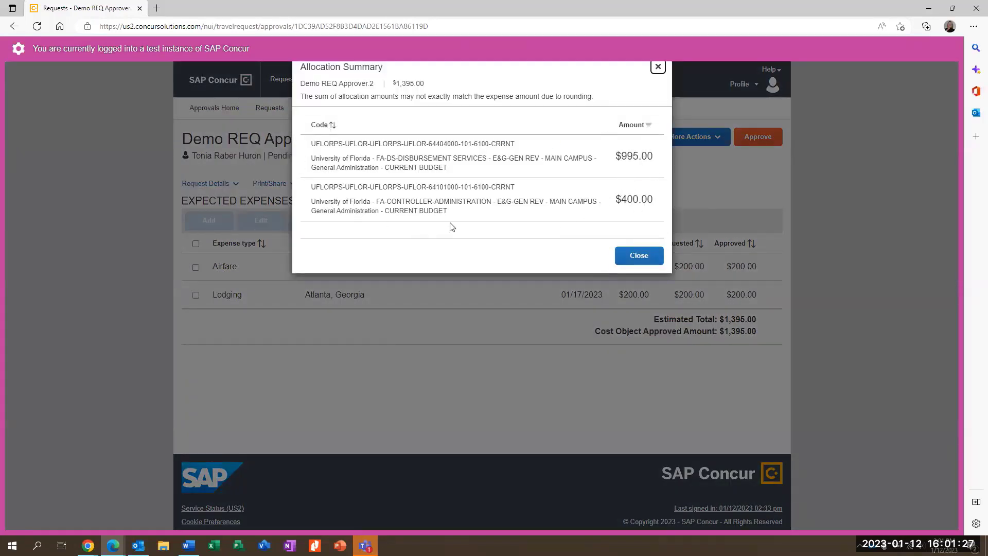
pyautogui.click(640, 256)
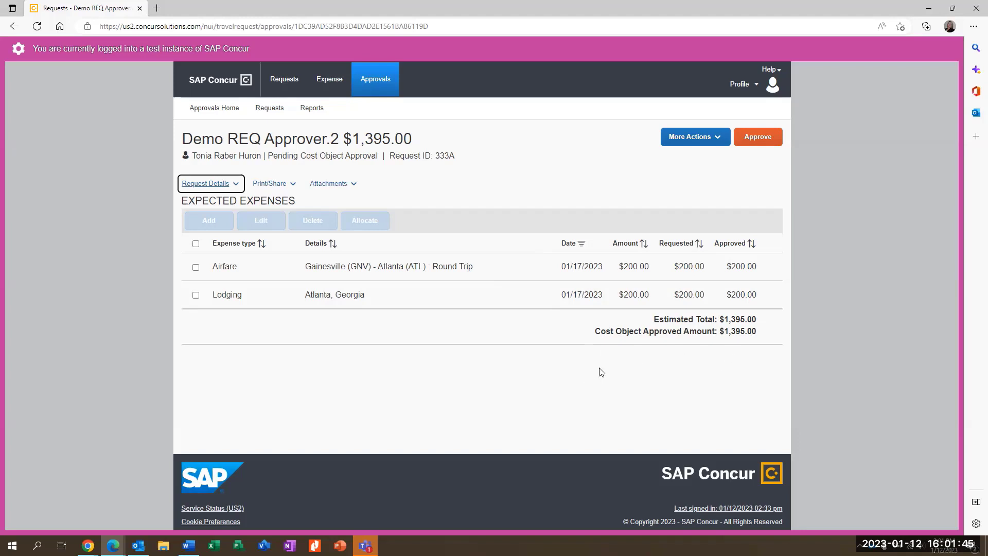
# Step: Approve the Demo REQ Approver.2 request and show the travel requests still awaiting approval
pyautogui.click(765, 139)
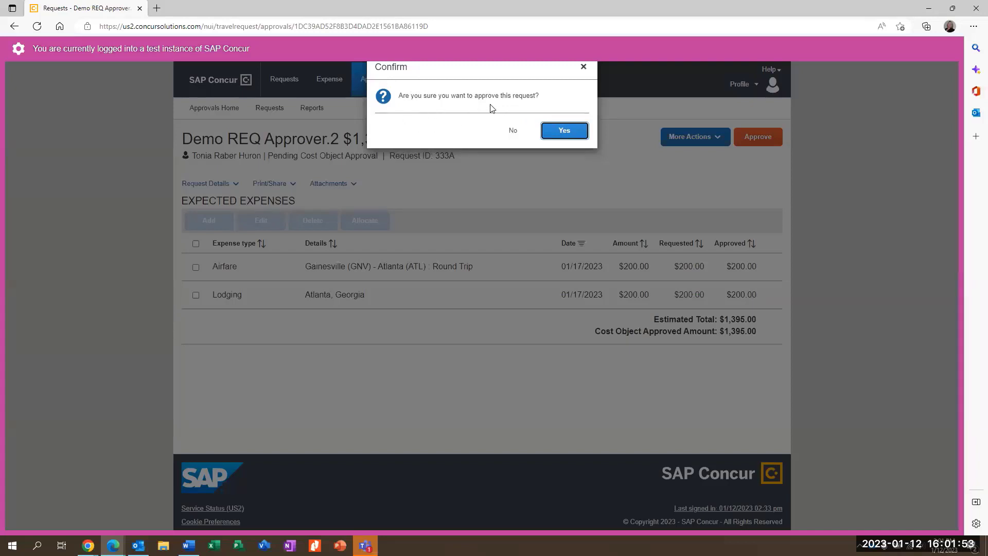
pyautogui.click(563, 131)
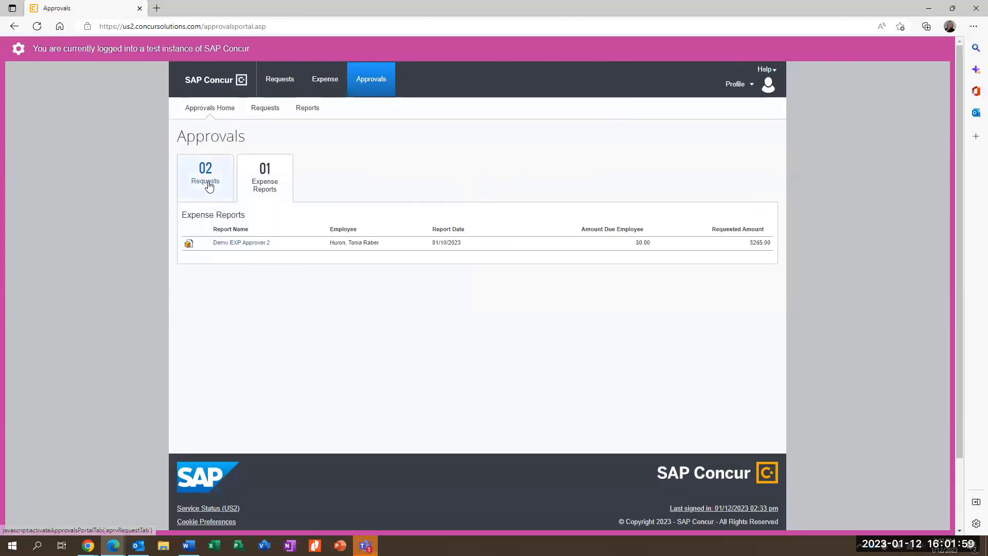
pyautogui.click(206, 185)
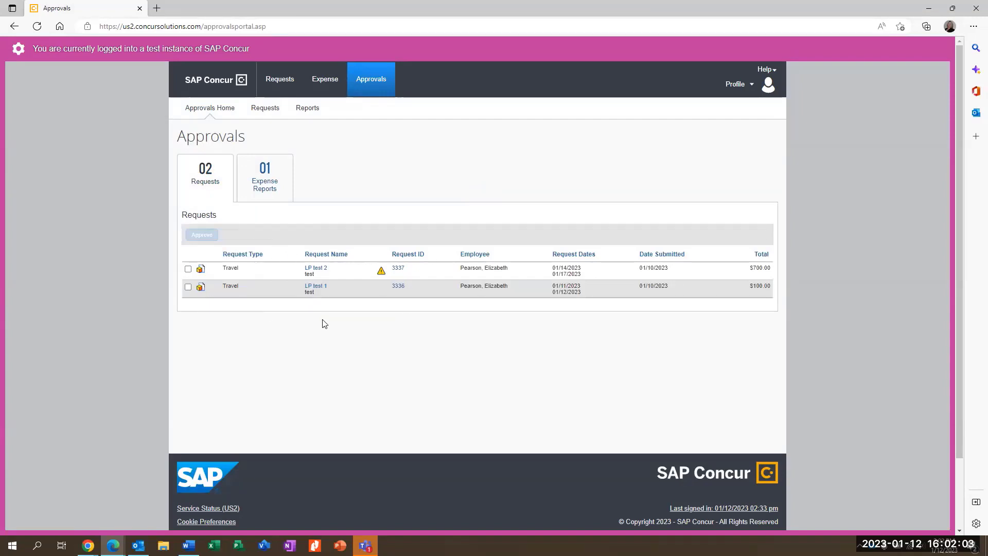
# Step: Limit the requests list to Requests you Approved this Month, check the other filter periods, and return to Approvals Home
pyautogui.click(266, 114)
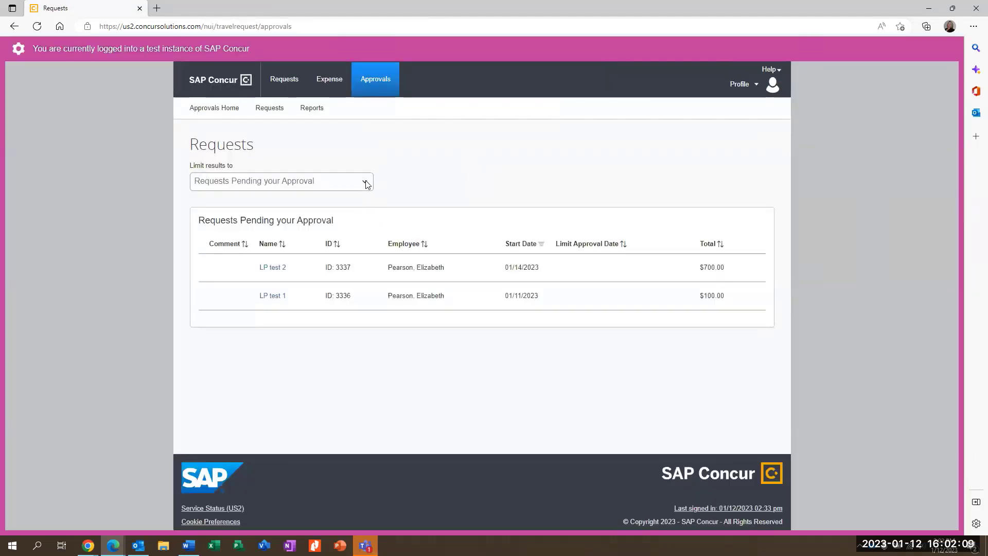
pyautogui.click(366, 184)
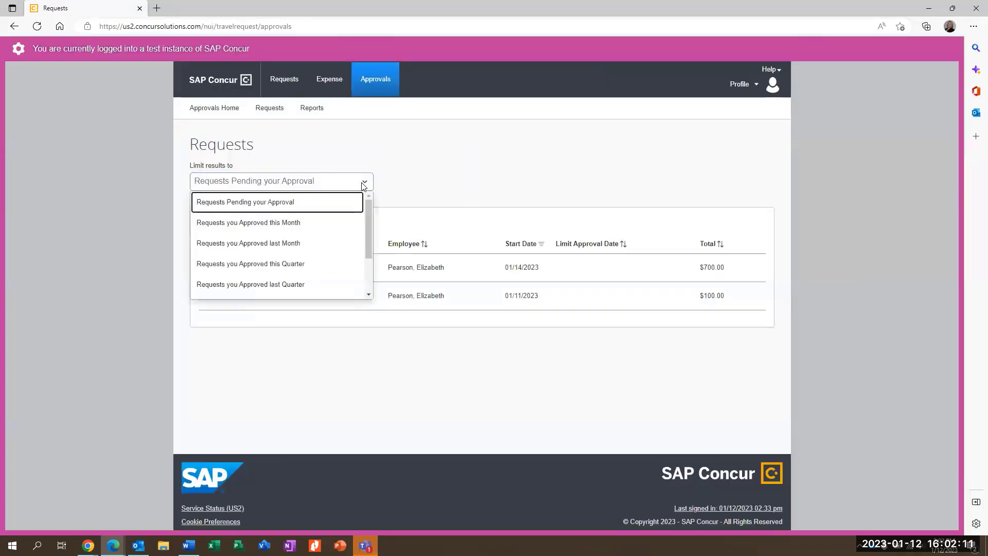
pyautogui.click(306, 225)
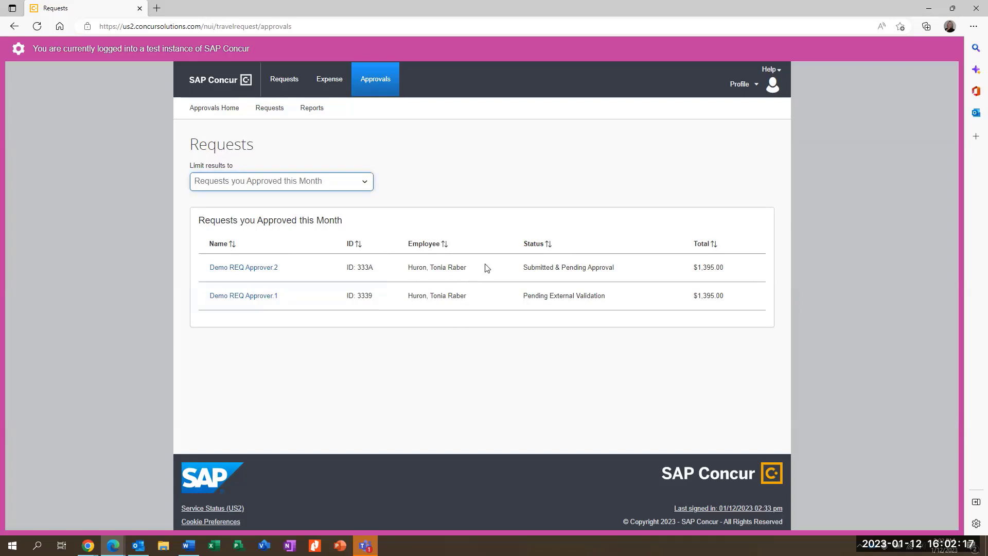
pyautogui.click(358, 184)
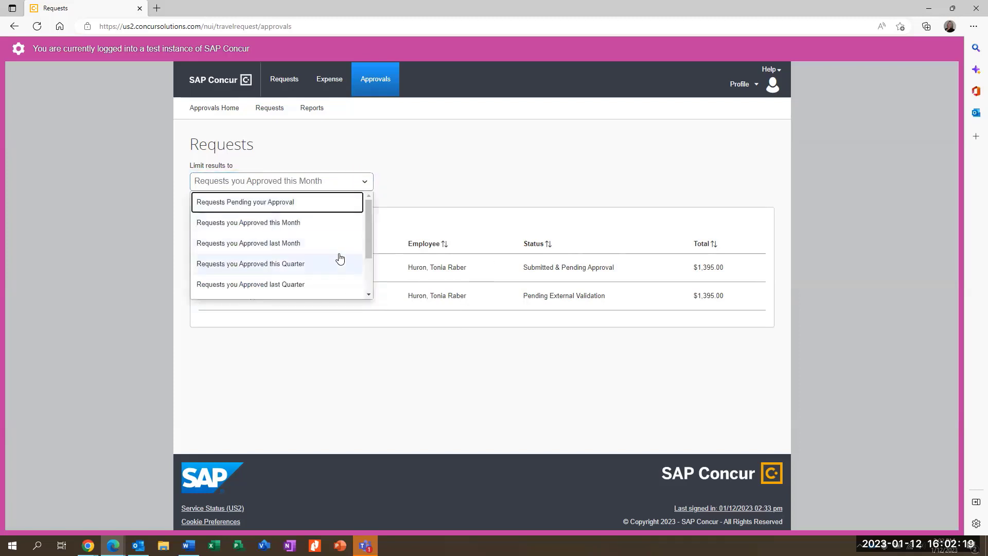
pyautogui.scroll(-3, 336, 257)
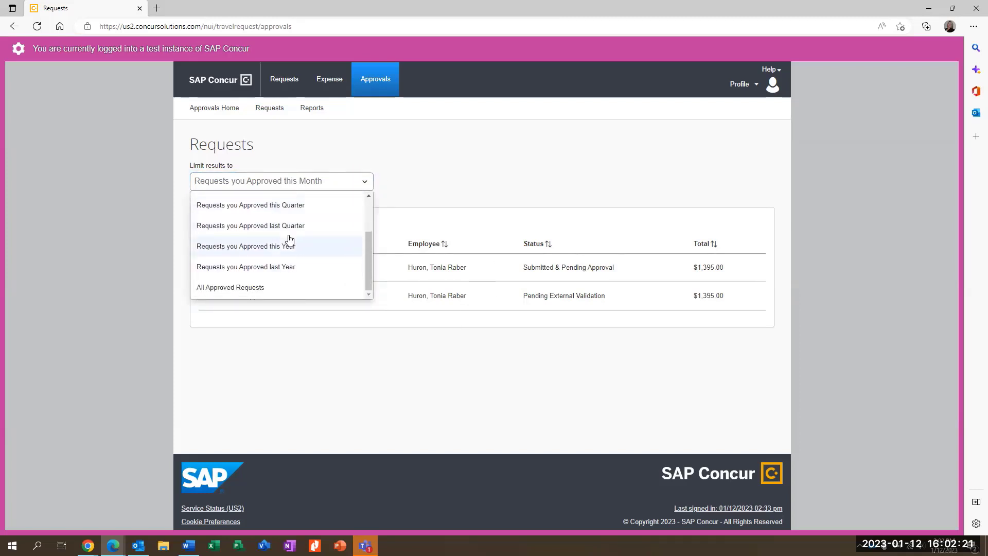
pyautogui.click(386, 167)
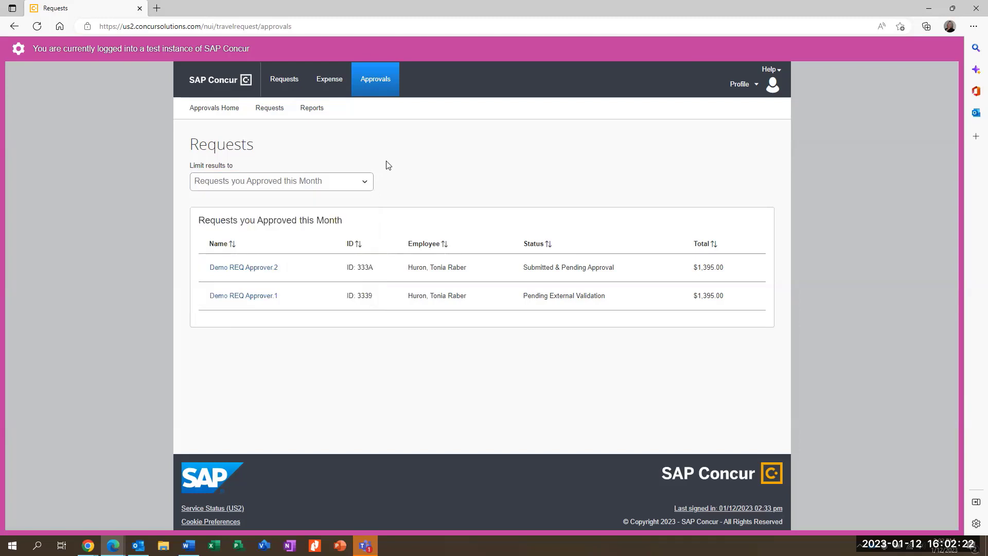
pyautogui.click(222, 111)
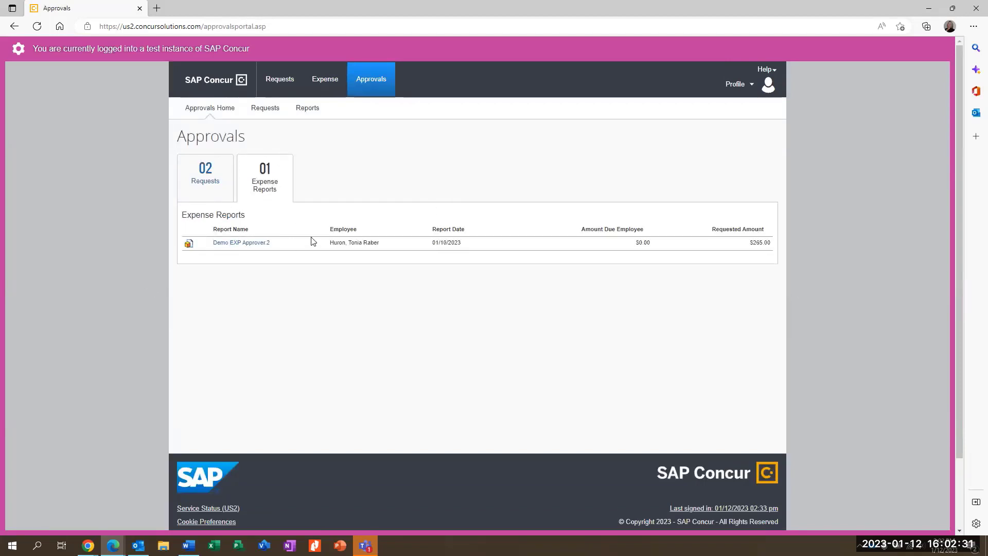
# Step: Open the Demo EXP Approver.2 expense report and enlarge the summary pane and the expense list's icon column
pyautogui.click(250, 248)
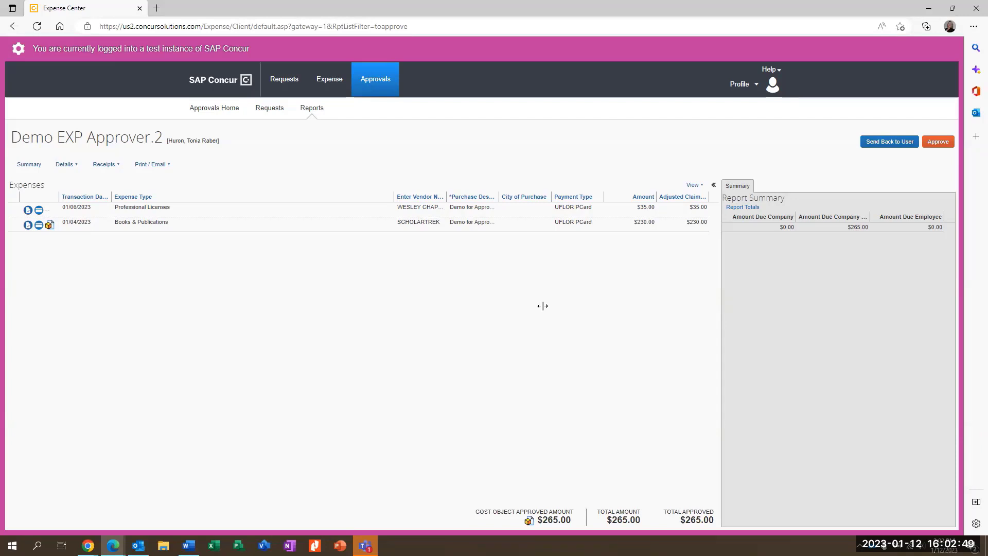
pyautogui.moveTo(542, 305); pyautogui.dragTo(542, 305)
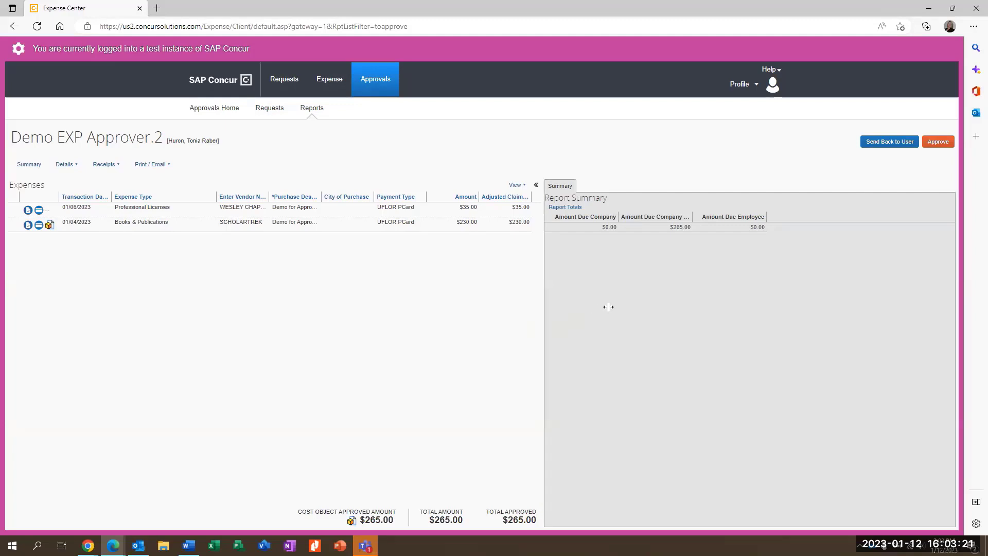
pyautogui.moveTo(608, 307); pyautogui.dragTo(591, 307)
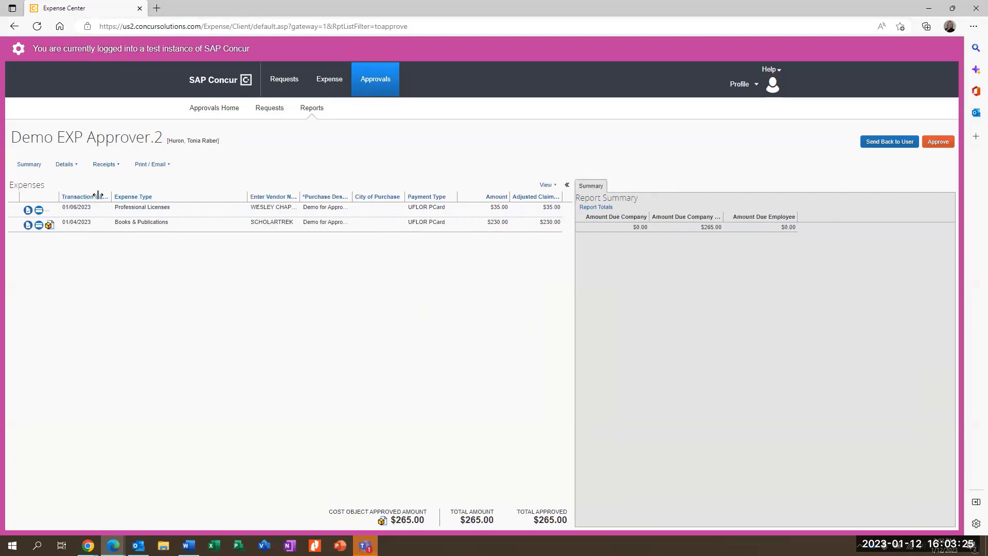
pyautogui.moveTo(98, 195); pyautogui.dragTo(137, 196)
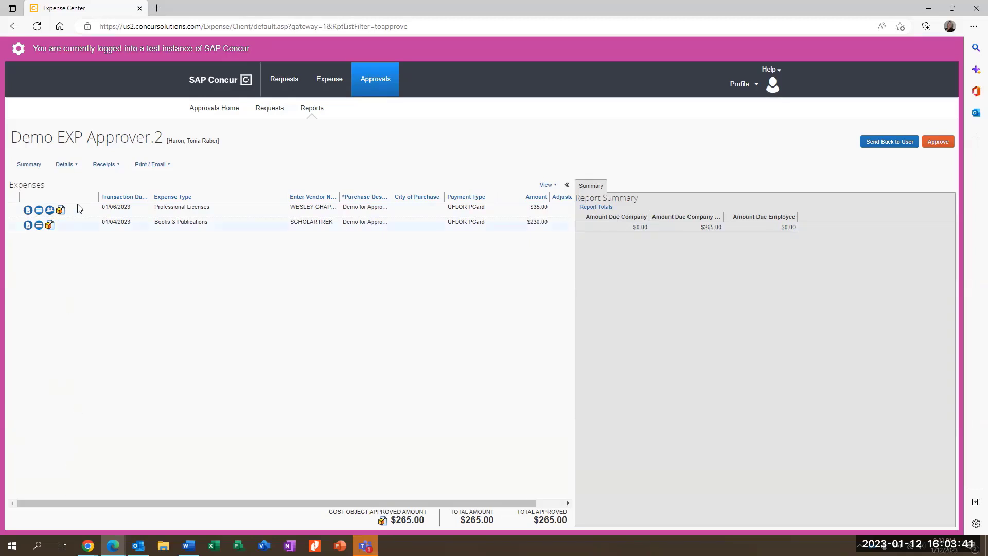
# Step: Review the report header's funding fields and approval status, and save the header without changes
pyautogui.click(66, 166)
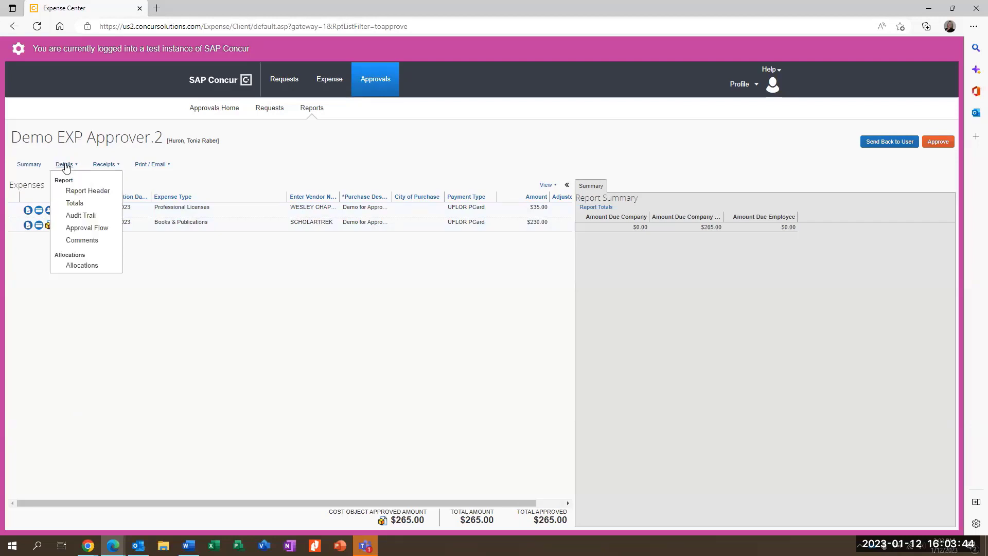
pyautogui.click(87, 191)
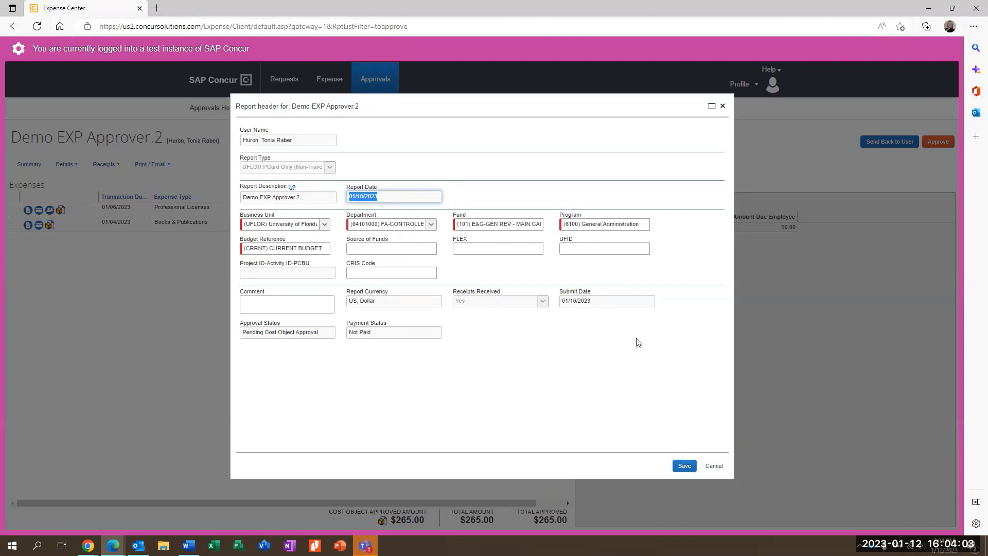
pyautogui.click(686, 466)
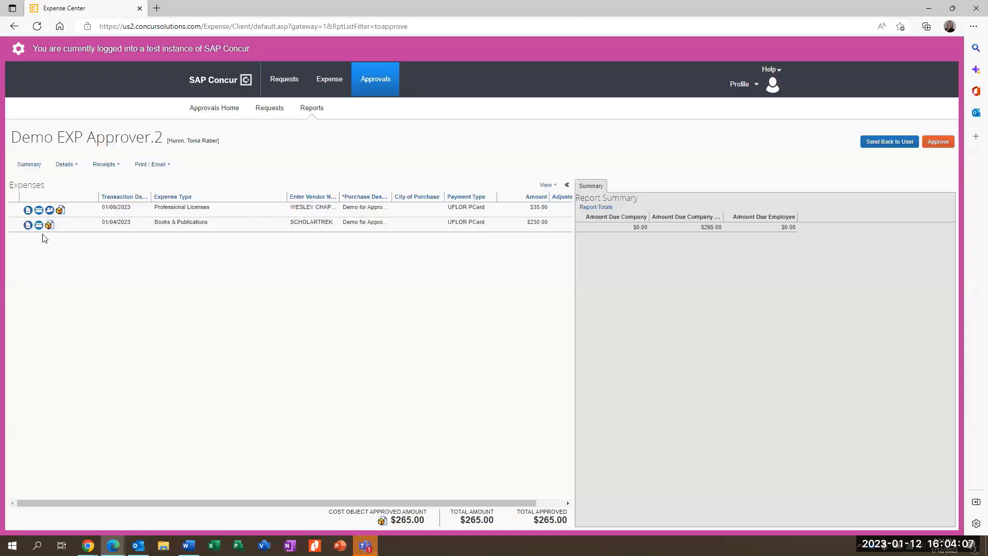
# Step: Review the details of the Professional Licenses and Books & Publications expenses, including the receipt image of the latter
pyautogui.click(234, 213)
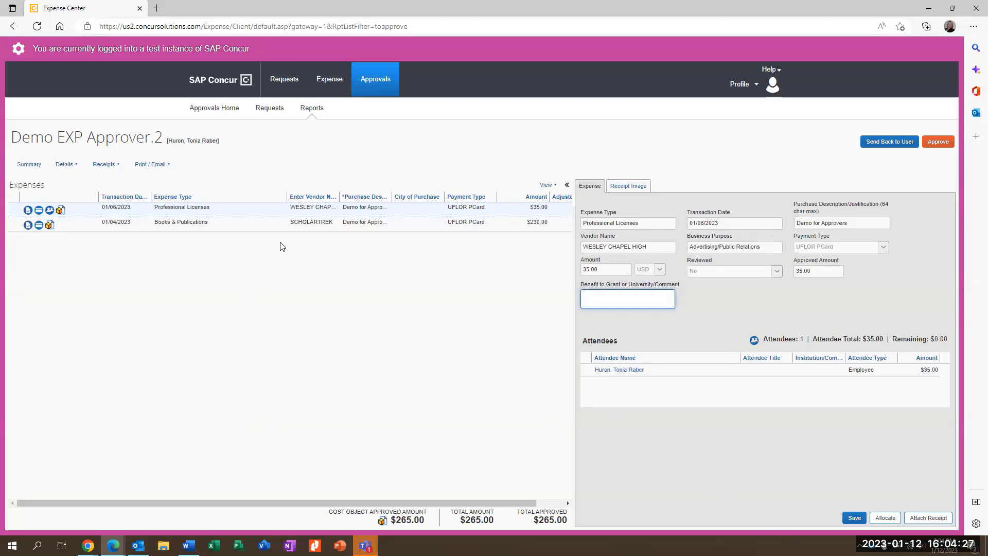
pyautogui.click(281, 227)
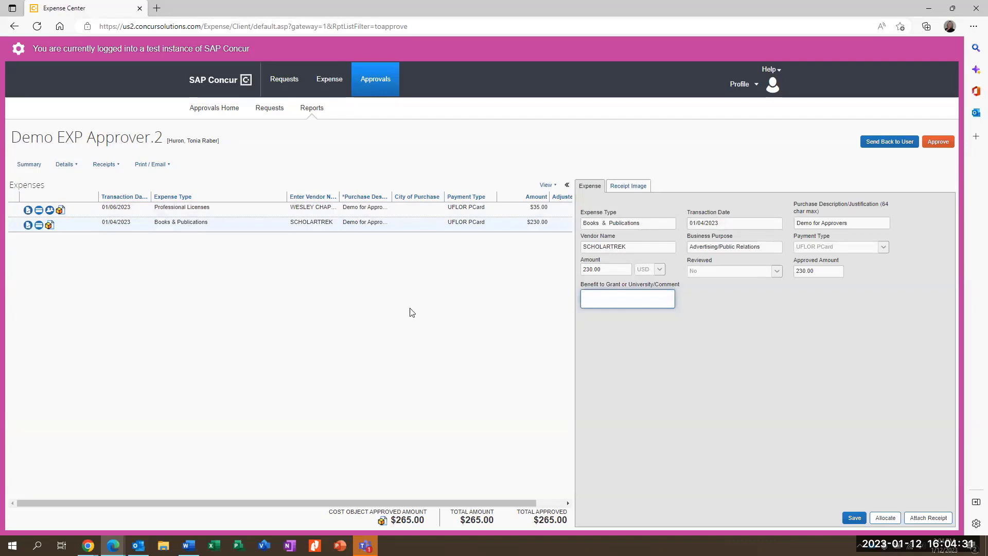
pyautogui.click(629, 188)
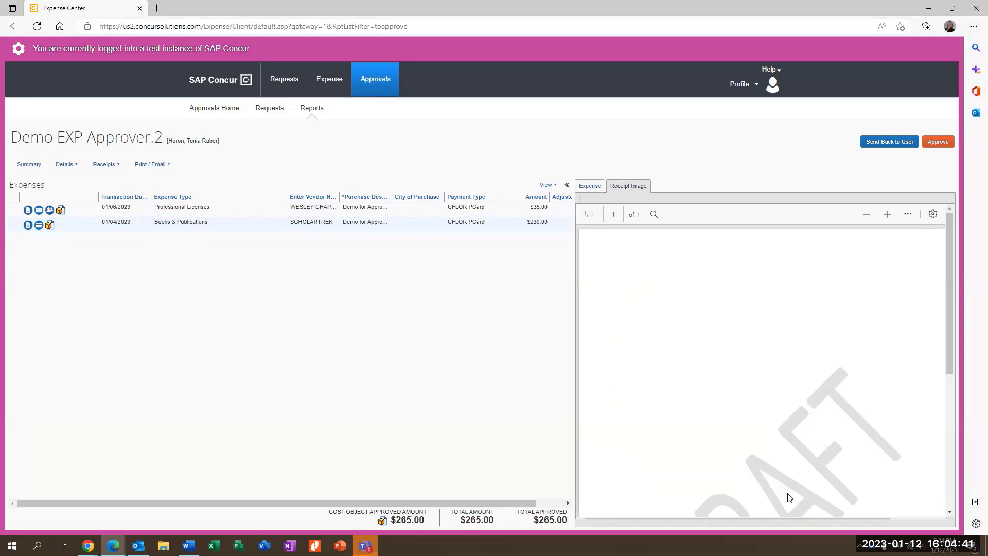
pyautogui.click(591, 189)
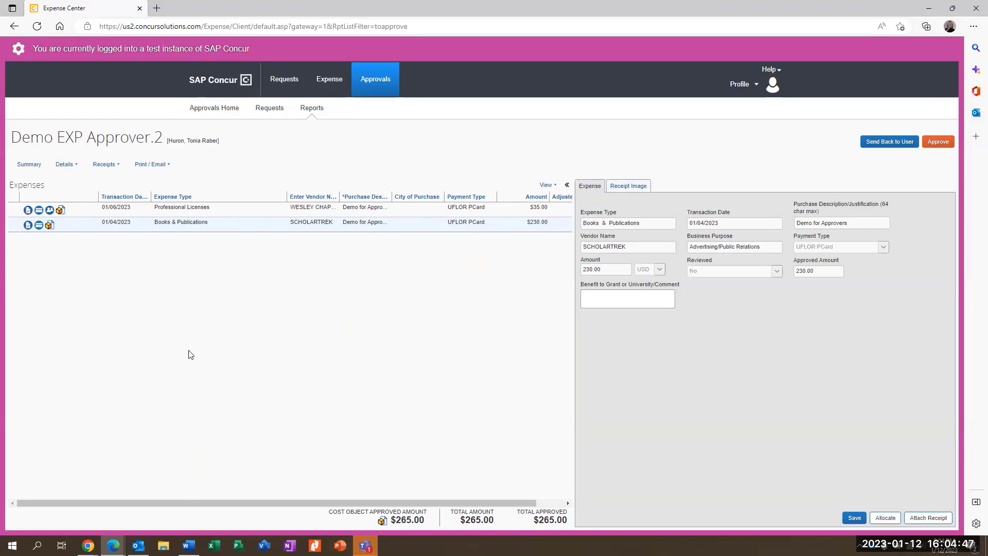
# Step: View the report's receipts in a new window, close it, and widen the expense list's icon column further
pyautogui.click(103, 168)
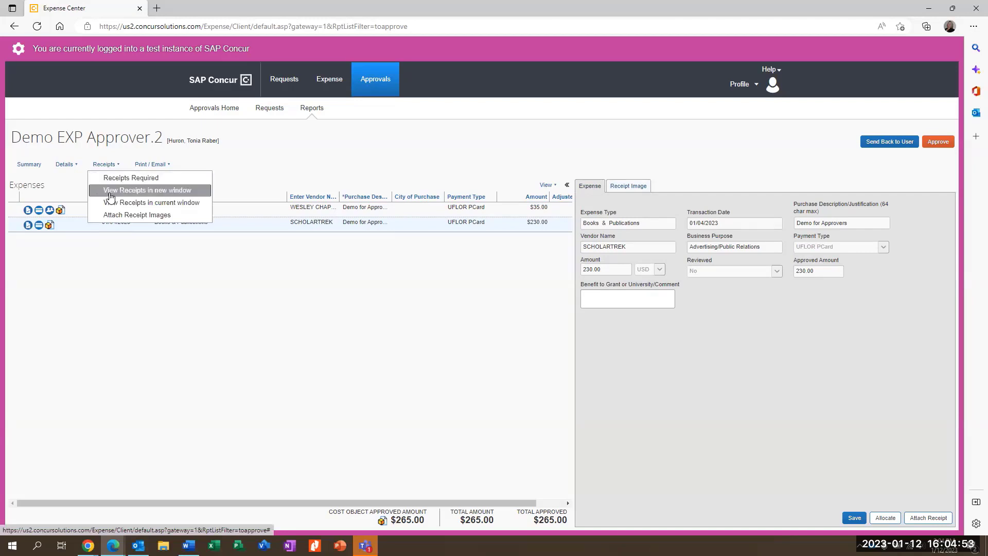
pyautogui.click(147, 190)
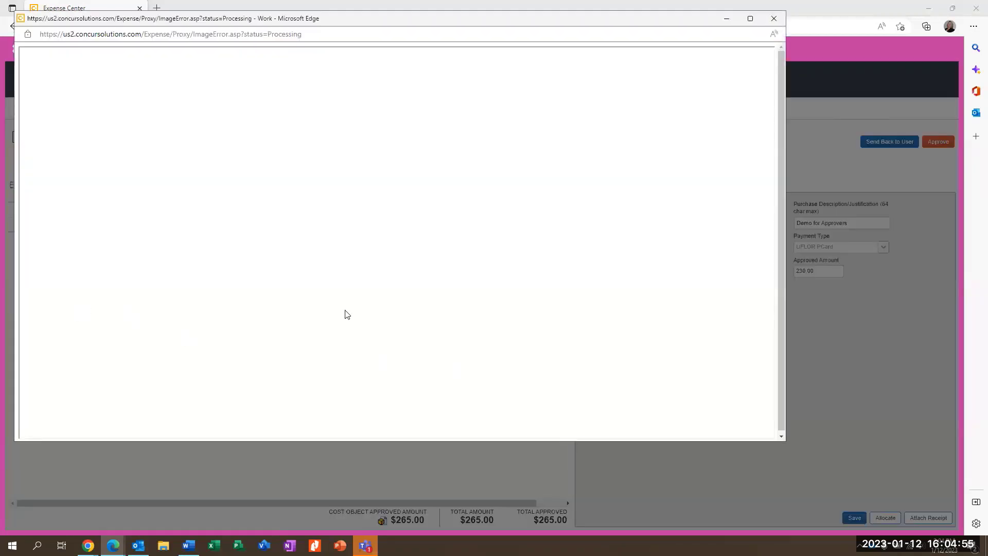
pyautogui.scroll(-1, 464, 229)
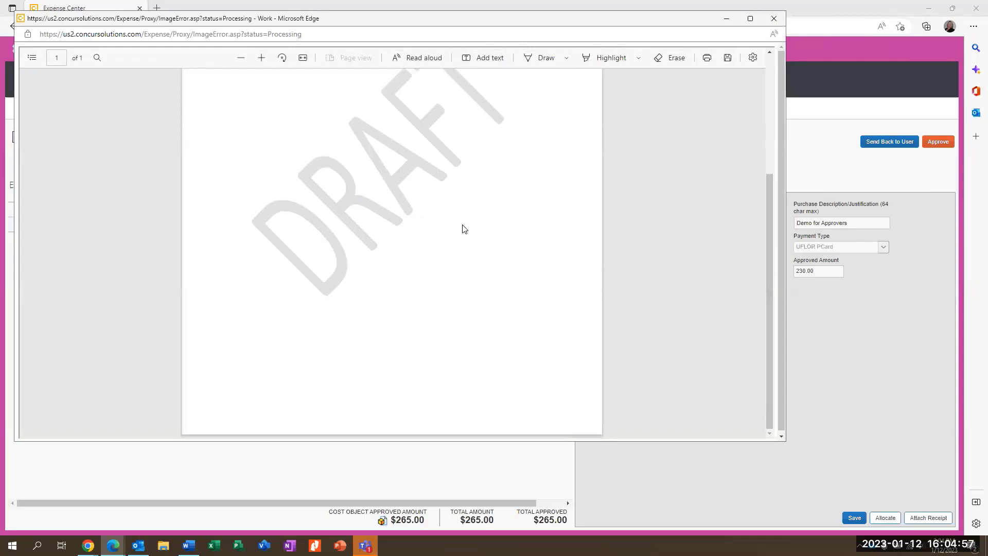
pyautogui.scroll(3, 464, 229)
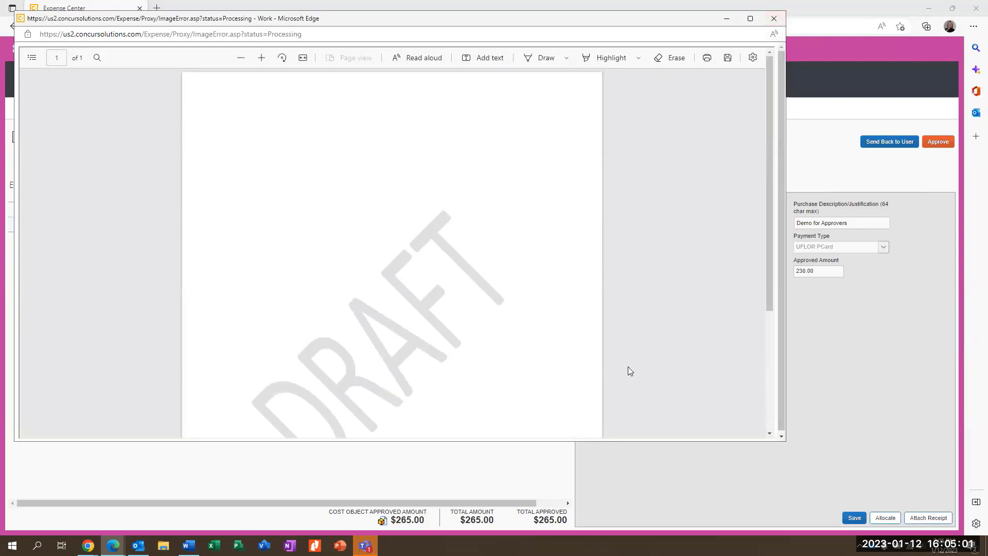
pyautogui.click(776, 22)
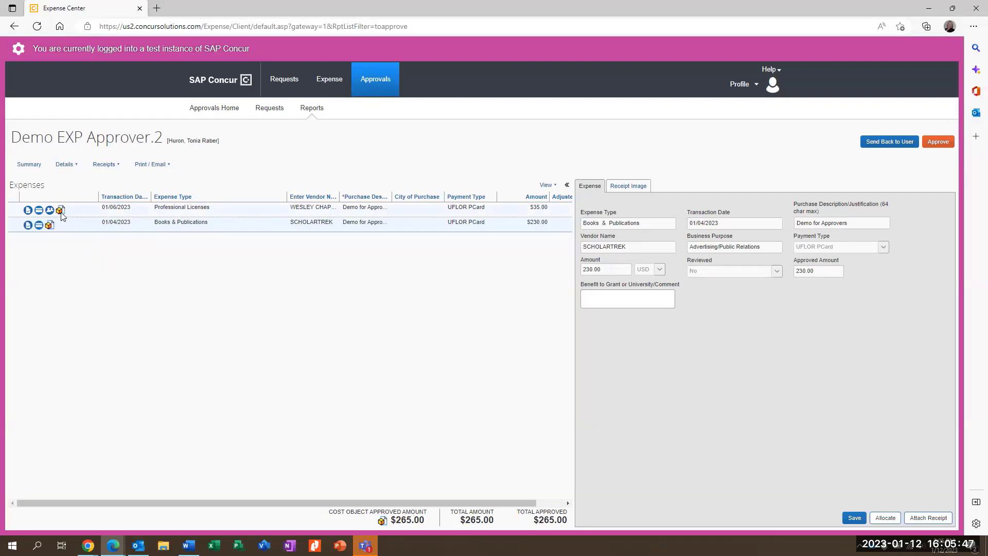
pyautogui.moveTo(61, 214)
pyautogui.moveTo(96, 197); pyautogui.dragTo(124, 197)
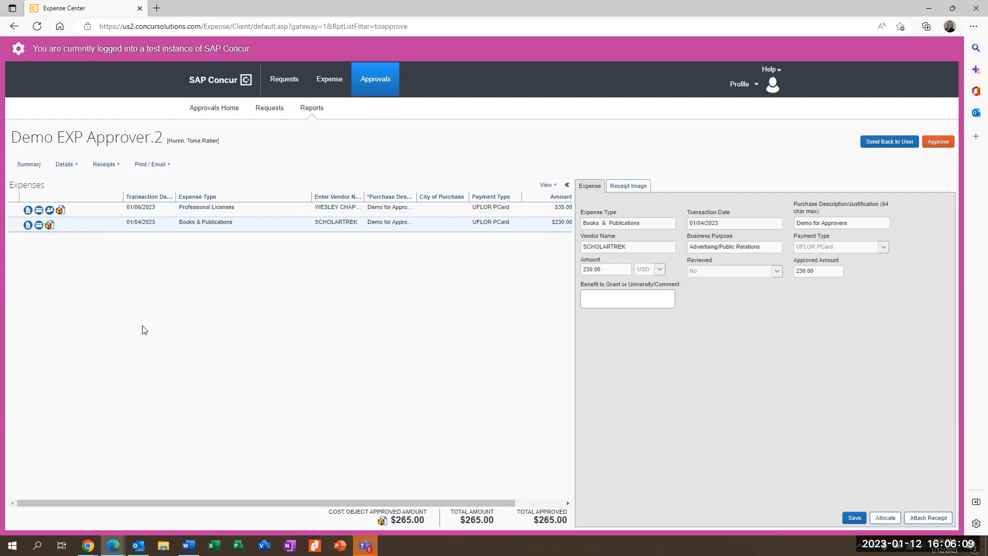
# Step: Open the *UFLOR Detailed Report print version of the expense report and maximize its window
pyautogui.click(155, 165)
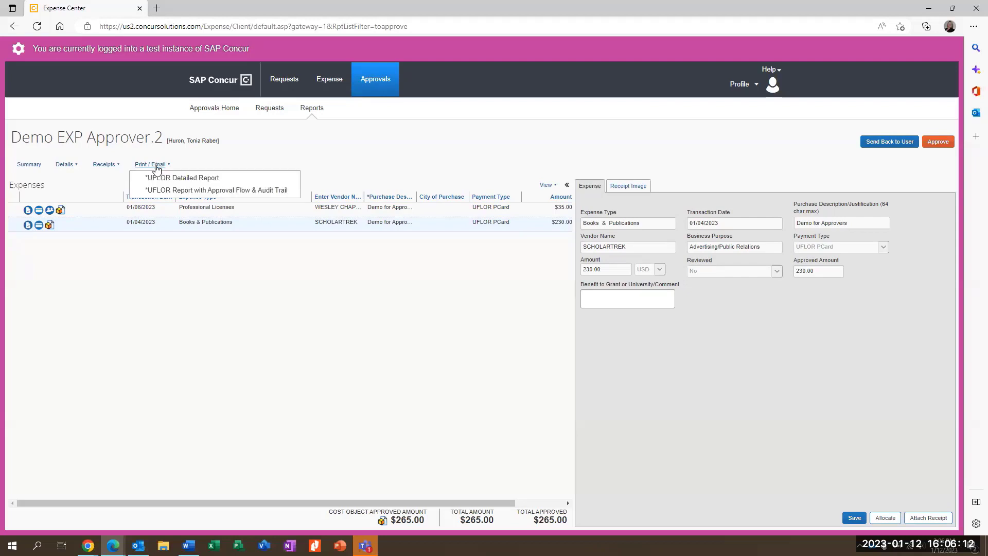
pyautogui.click(187, 177)
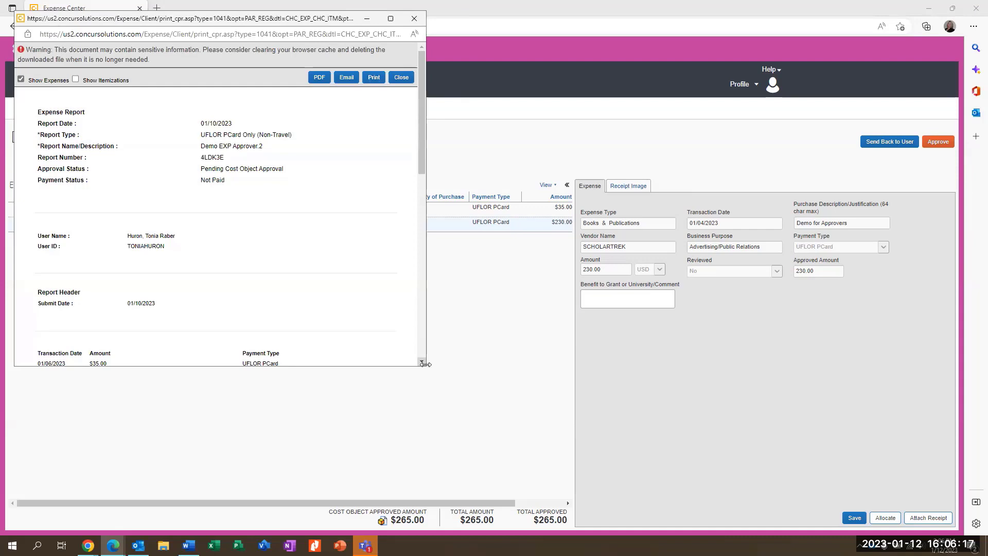
pyautogui.moveTo(426, 364); pyautogui.dragTo(541, 365)
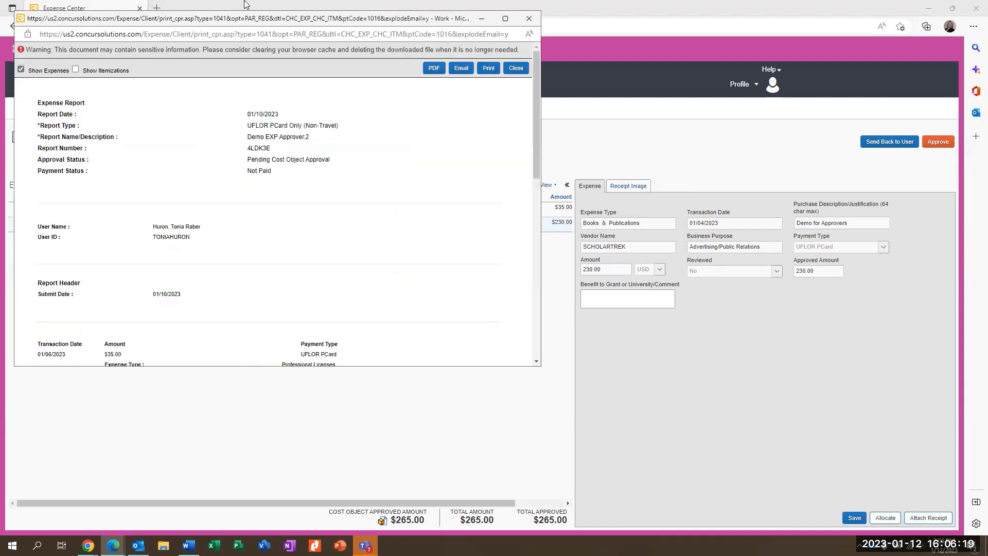
pyautogui.doubleClick(283, 24)
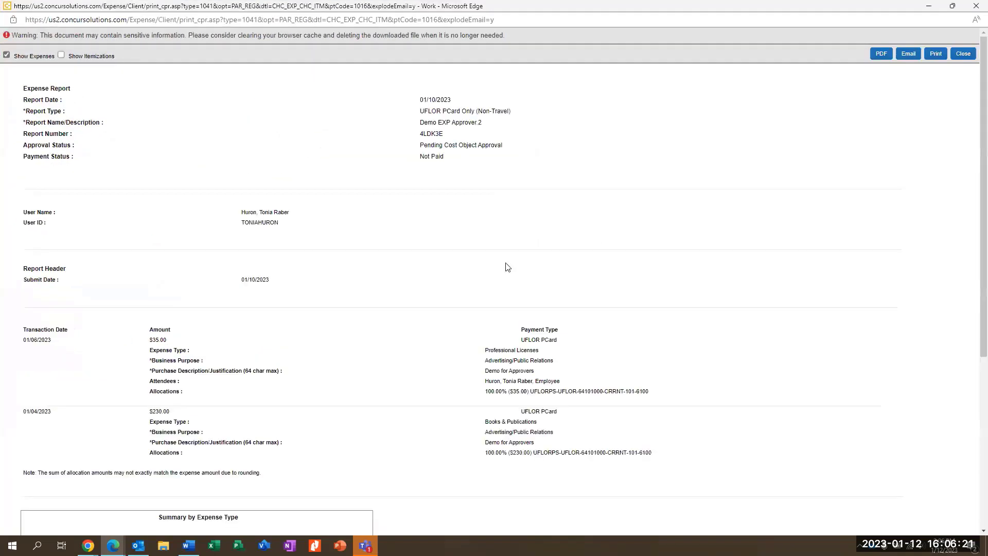
pyautogui.click(881, 56)
# Step: Examine the detailed report's expenses and its summaries by expense type, payment type and allocation, and close it
pyautogui.scroll(-2, 354, 334)
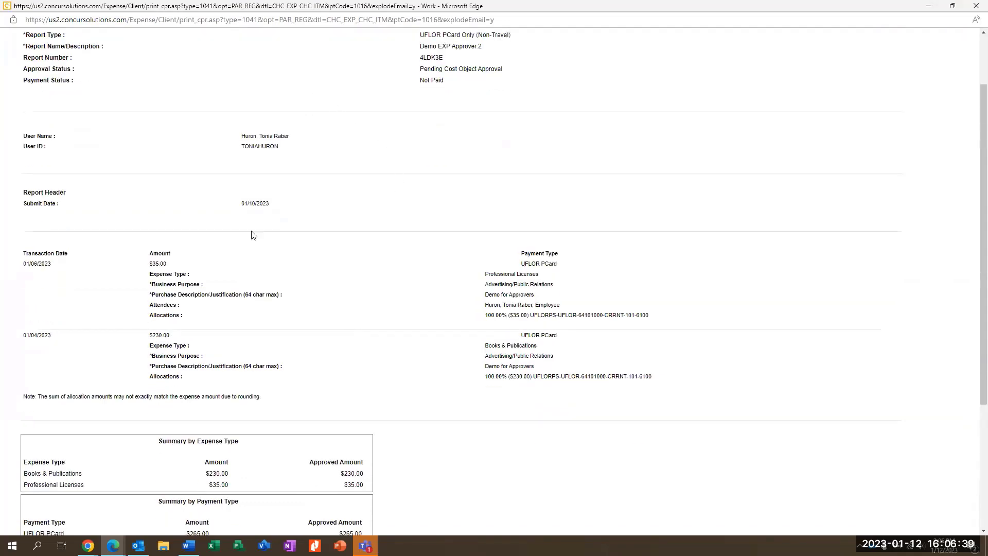
pyautogui.scroll(2, 446, 171)
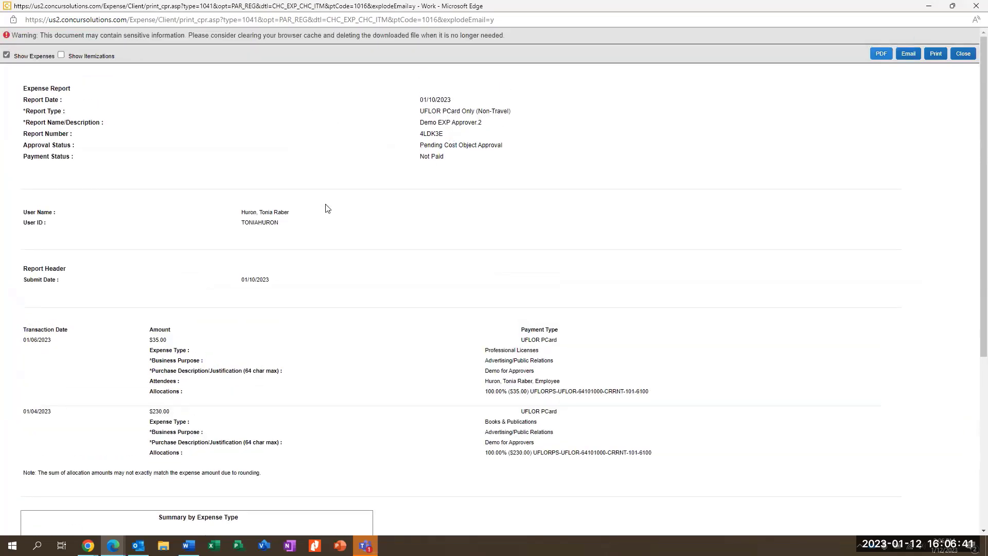
pyautogui.scroll(-4, 244, 366)
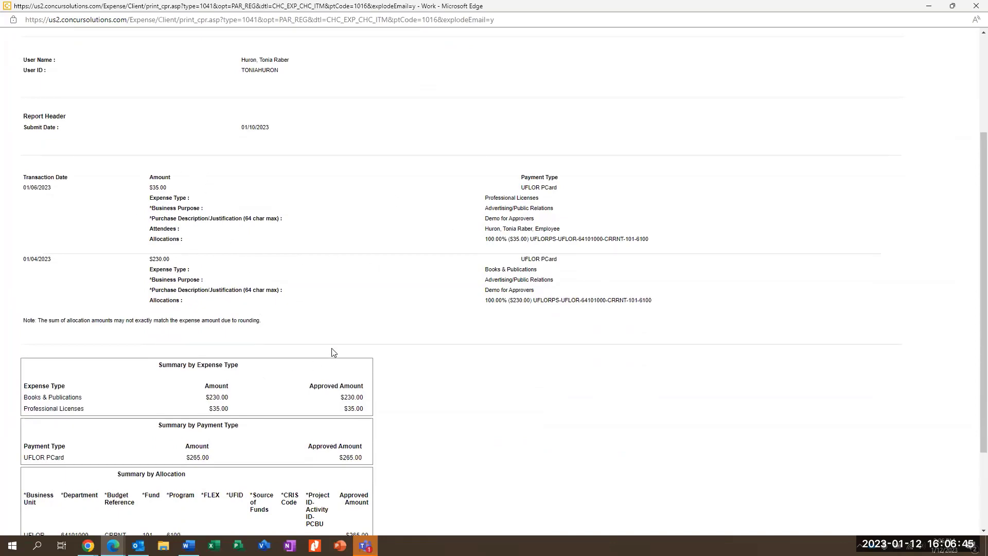
pyautogui.scroll(-3, 334, 352)
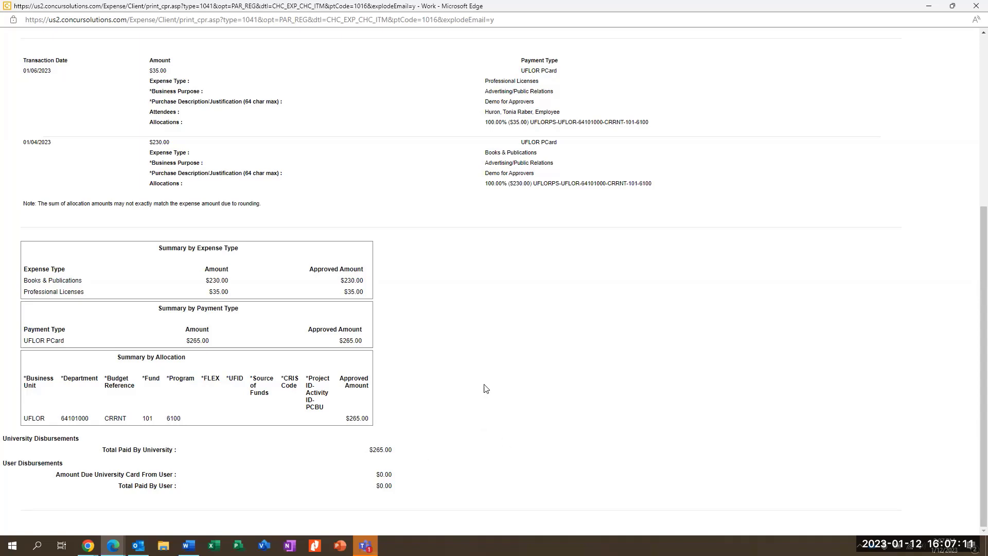
pyautogui.scroll(3, 483, 389)
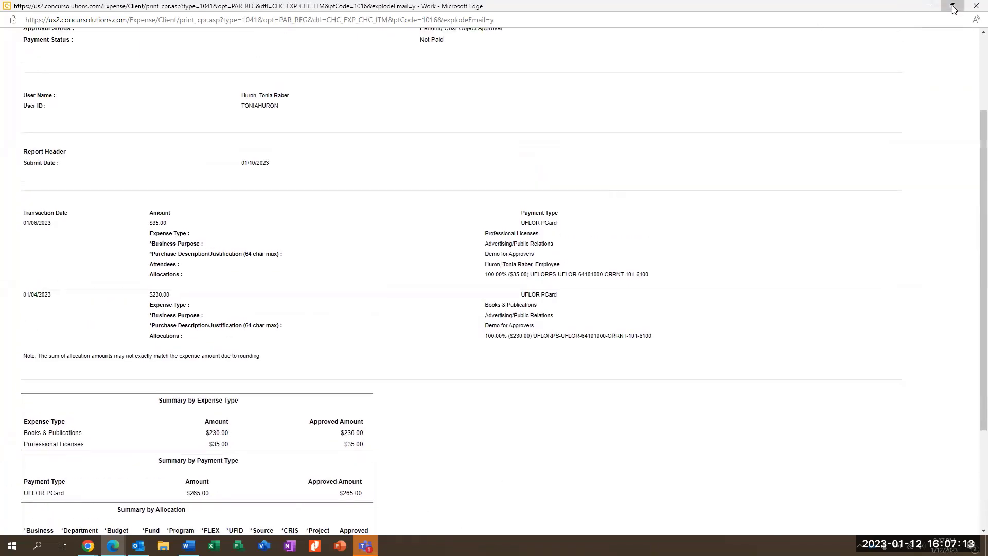
pyautogui.click(952, 7)
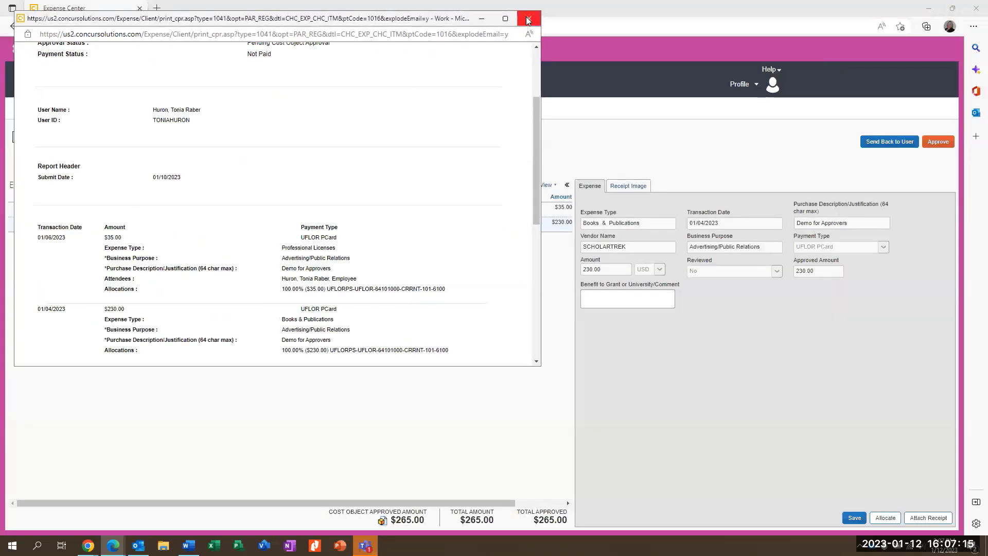
pyautogui.click(527, 20)
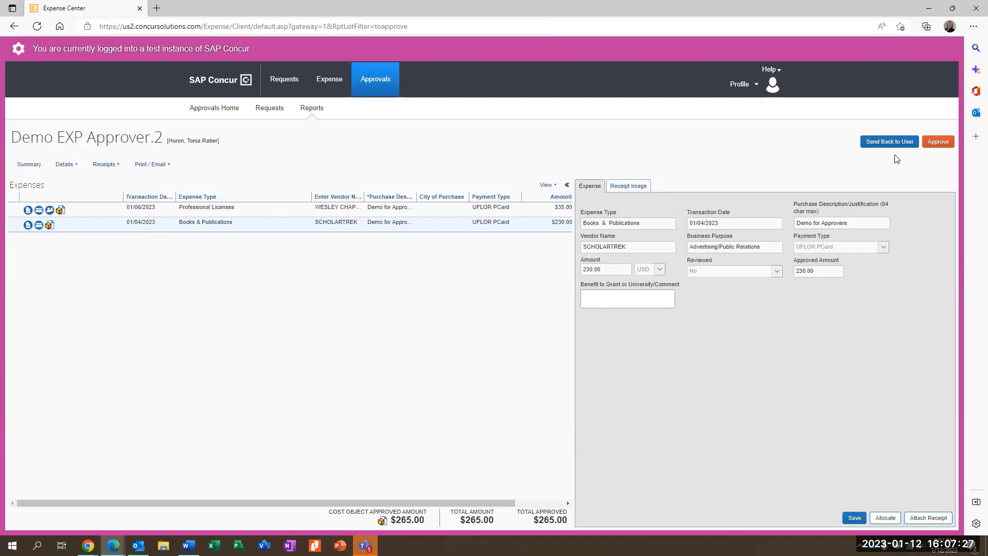
# Step: Add TEST, COA2 as a user-added approver after the cost object approval in the report's approval flow and save the workflow
pyautogui.click(70, 166)
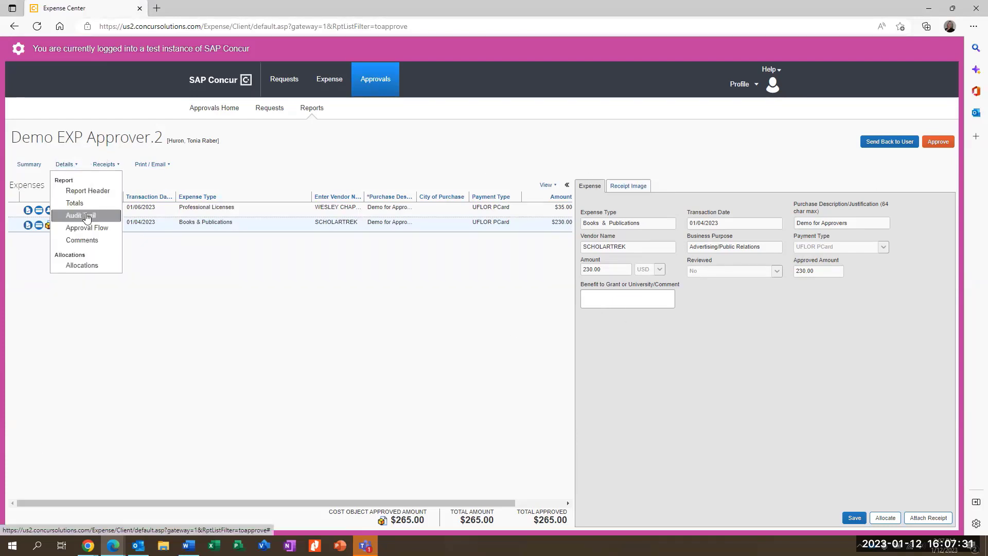
pyautogui.click(91, 229)
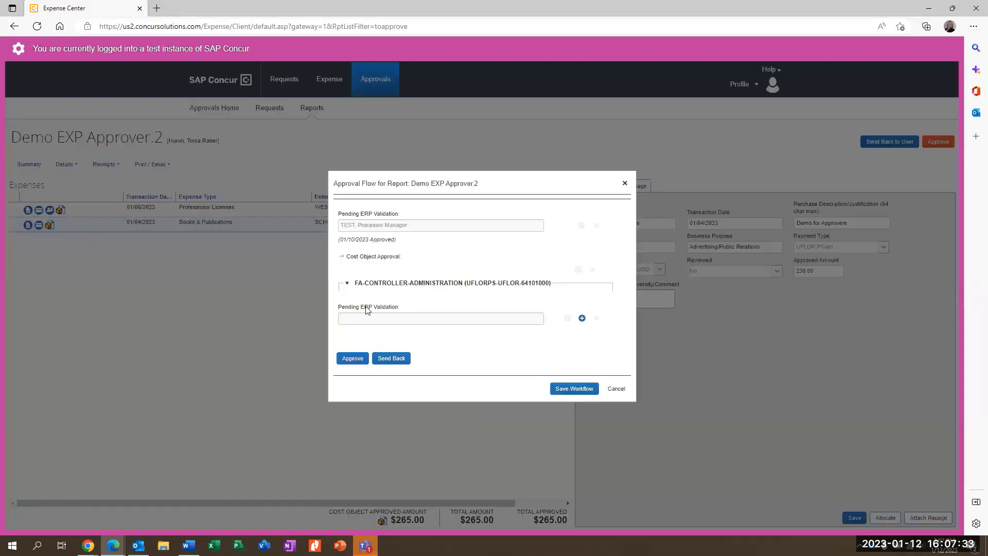
pyautogui.click(582, 319)
pyautogui.click(398, 319)
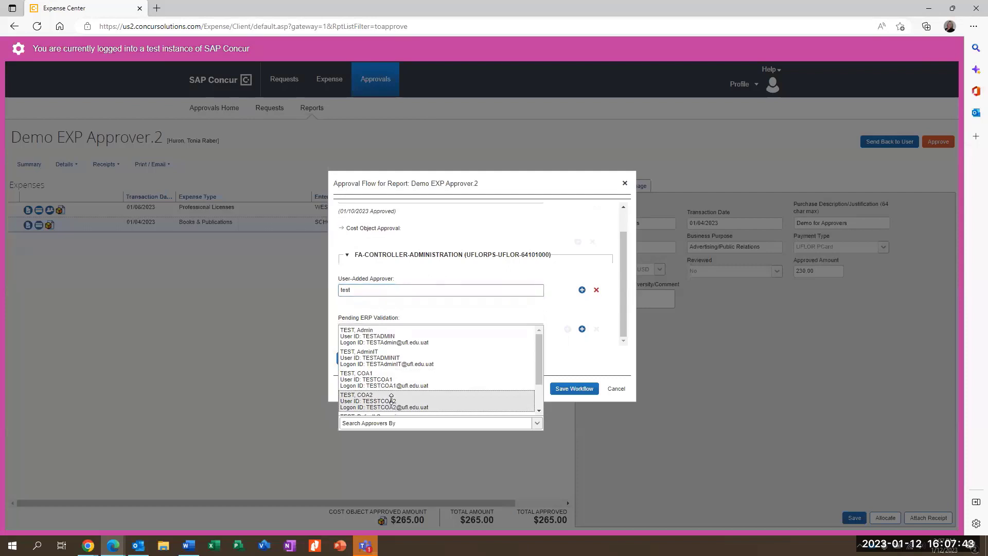
pyautogui.click(391, 397)
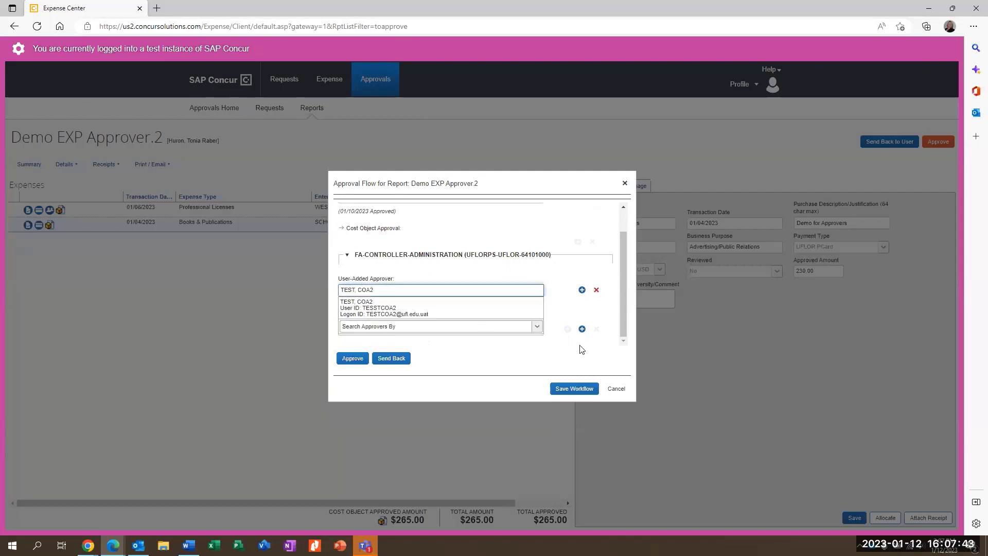
pyautogui.click(573, 389)
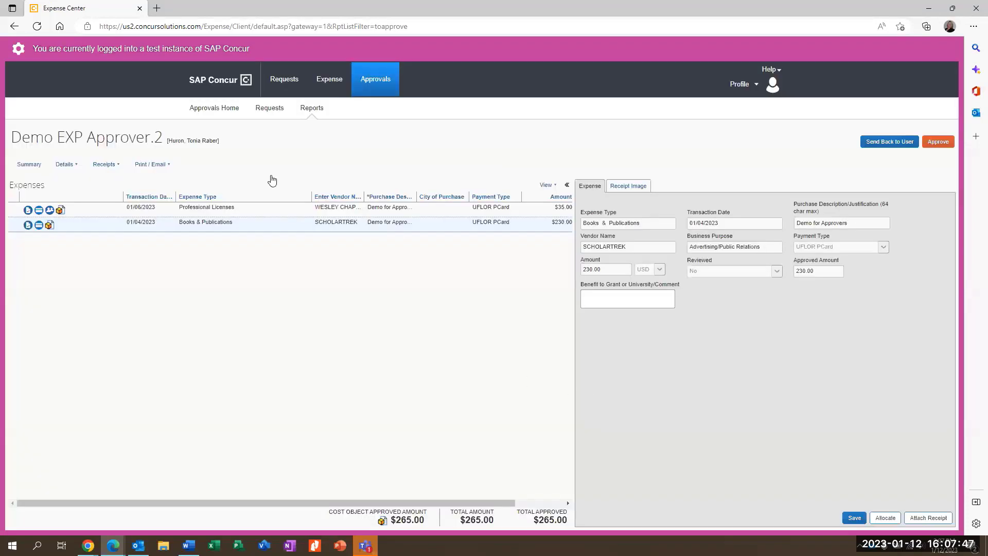
# Step: Reopen the report's approval flow and check the user-added approver step
pyautogui.click(64, 164)
pyautogui.click(88, 228)
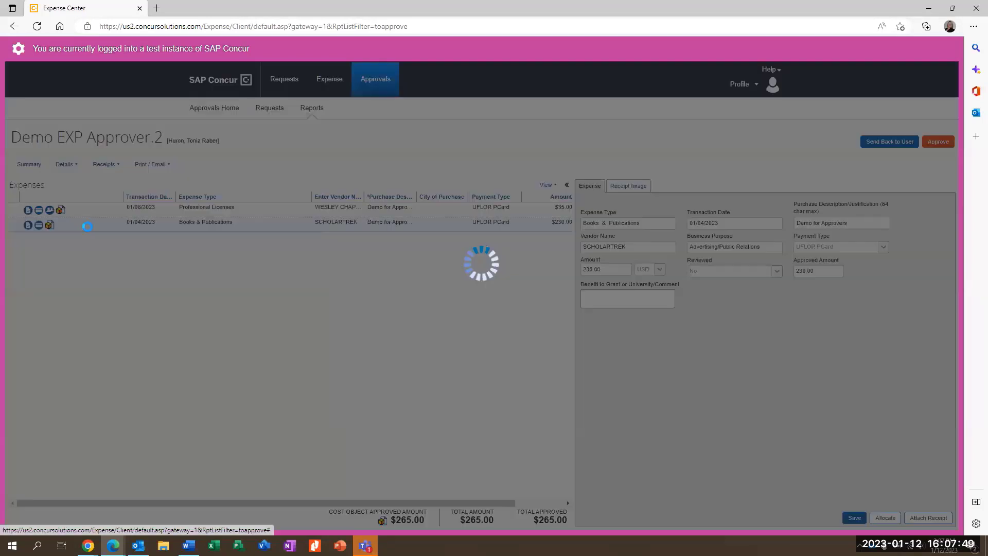
pyautogui.scroll(-1, 389, 307)
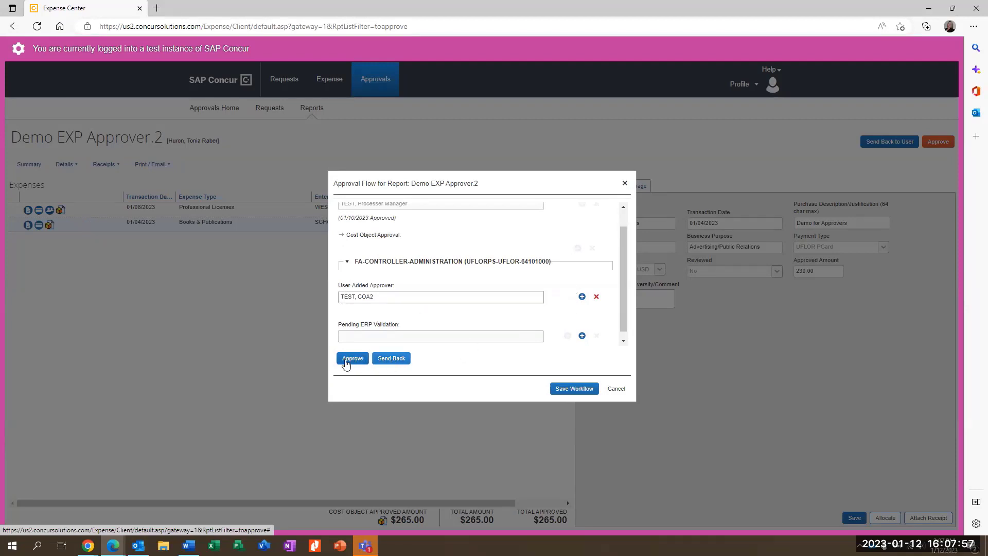
# Step: Close the approval flow without saving and examine the allocation of the Books & Publications expense
pyautogui.click(618, 389)
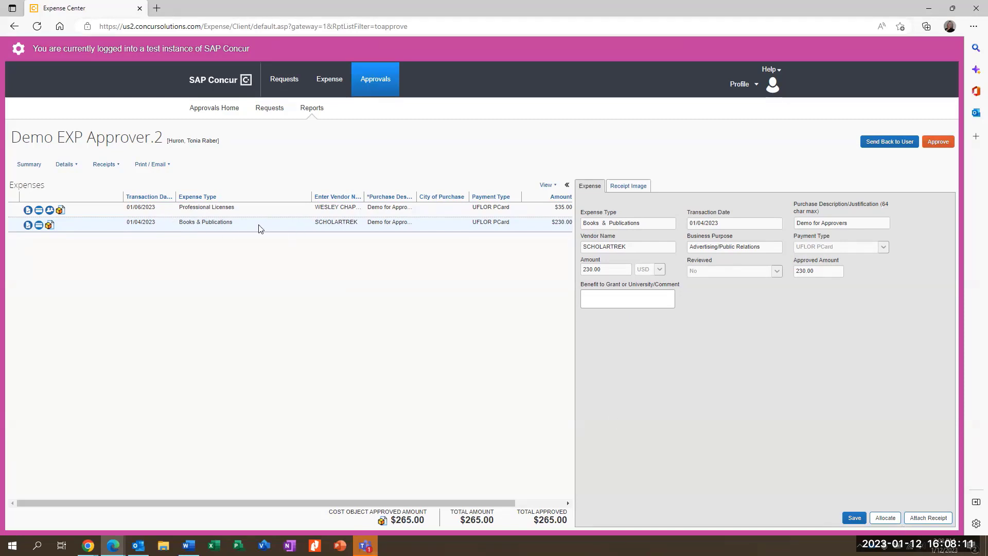
pyautogui.click(885, 518)
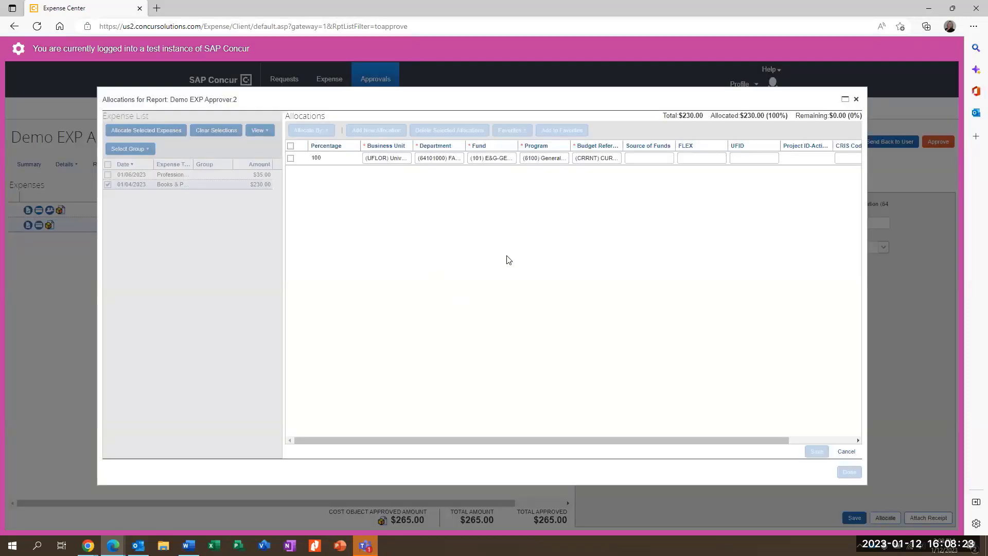
pyautogui.click(600, 160)
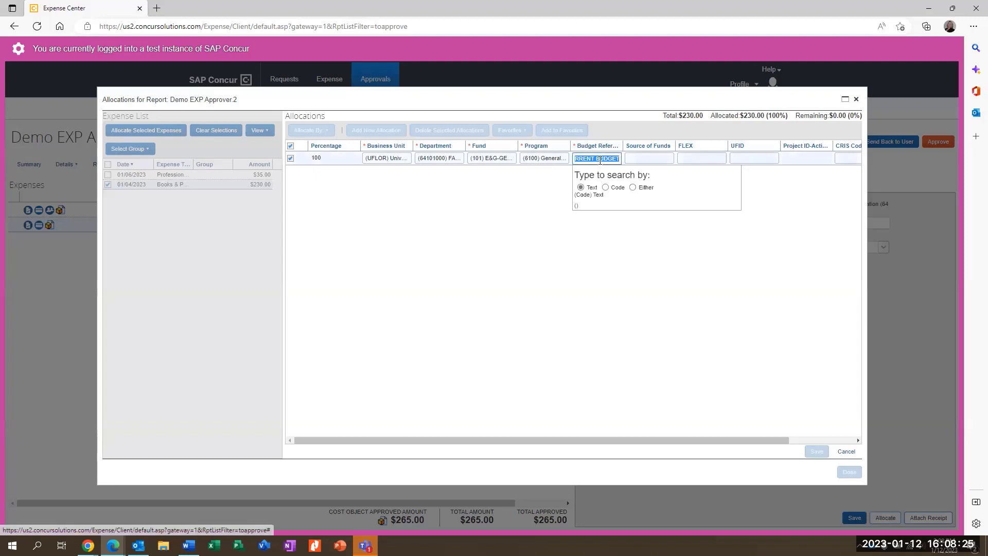
pyautogui.click(487, 160)
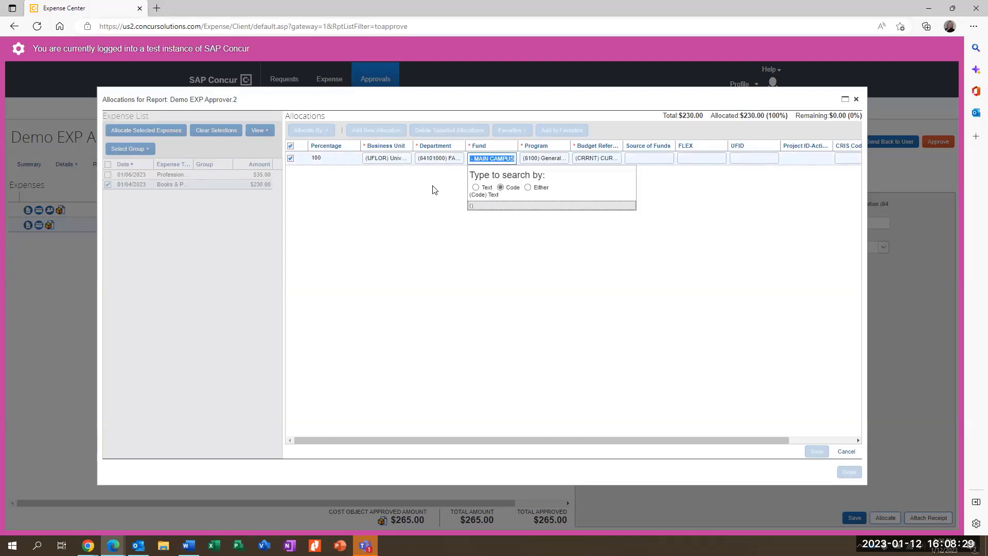
pyautogui.click(440, 231)
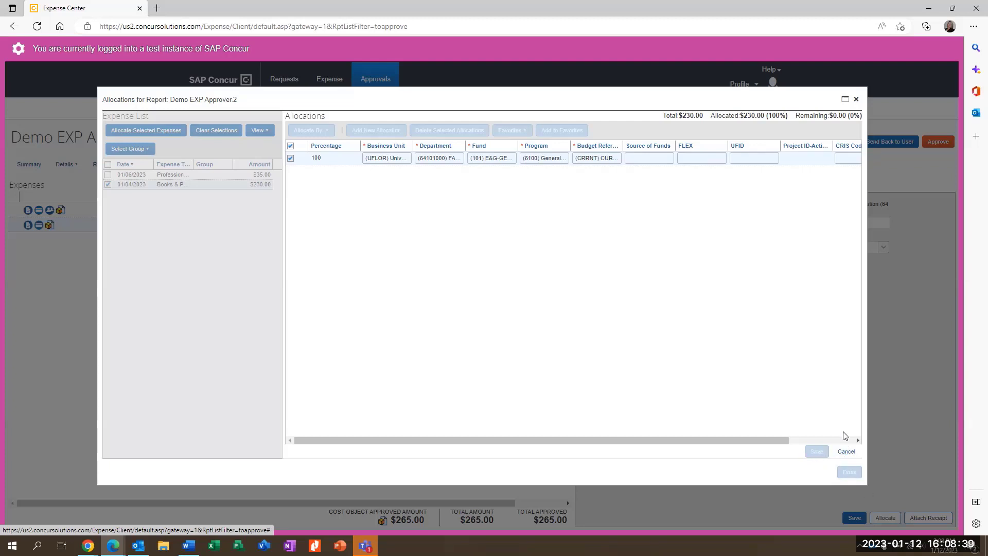
pyautogui.click(855, 99)
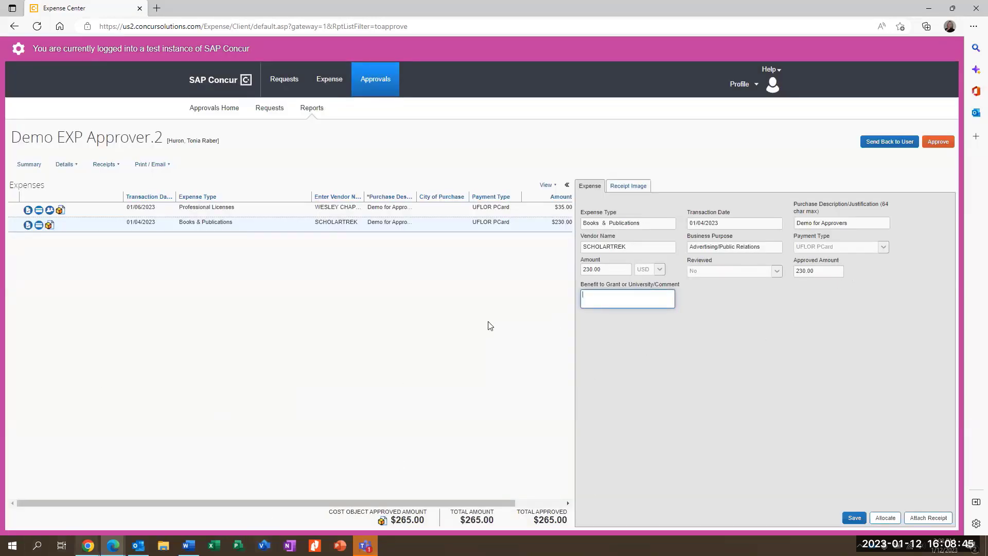
# Step: Approve the Demo EXP Approver.2 expense report, reading through and accepting the Approver Electronic Agreement
pyautogui.click(938, 142)
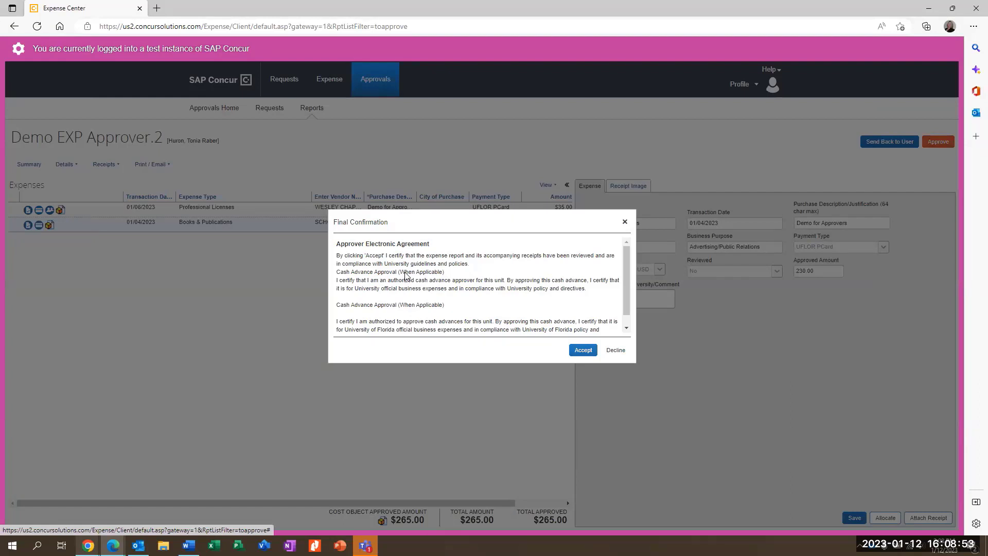
pyautogui.scroll(-1, 406, 276)
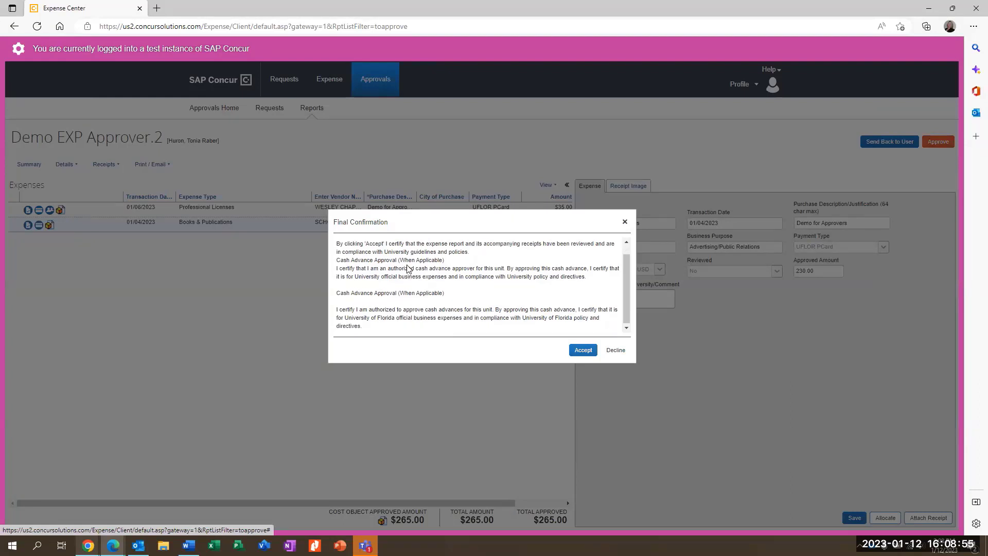
pyautogui.scroll(1, 406, 268)
pyautogui.scroll(-1, 412, 278)
pyautogui.click(581, 349)
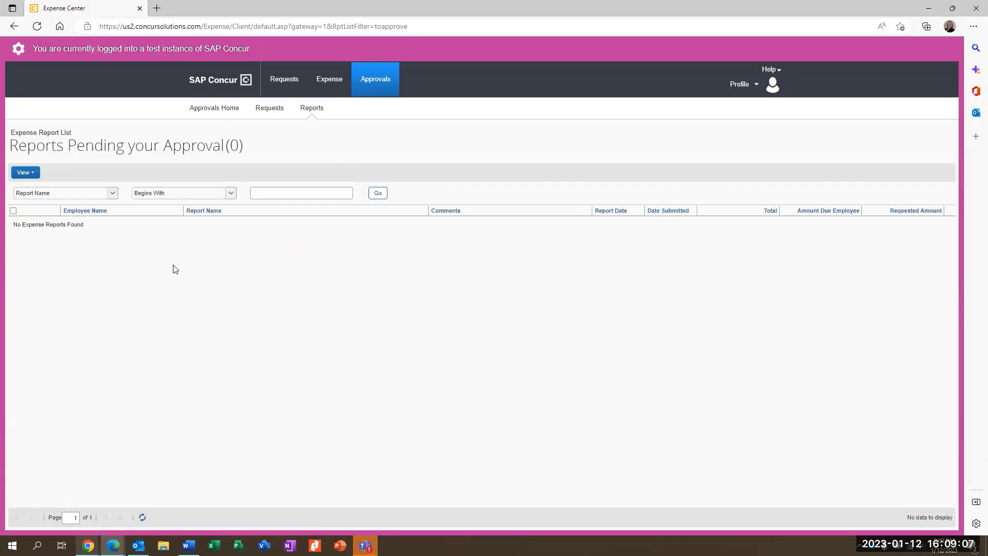
# Step: Check which views of pending and previously approved reports the expense report list offers
pyautogui.click(32, 174)
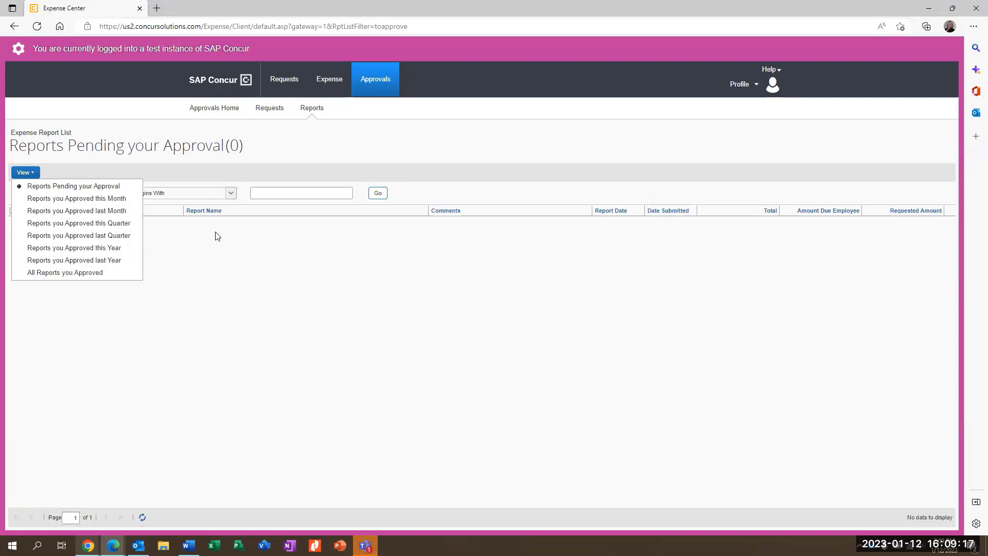
pyautogui.click(256, 235)
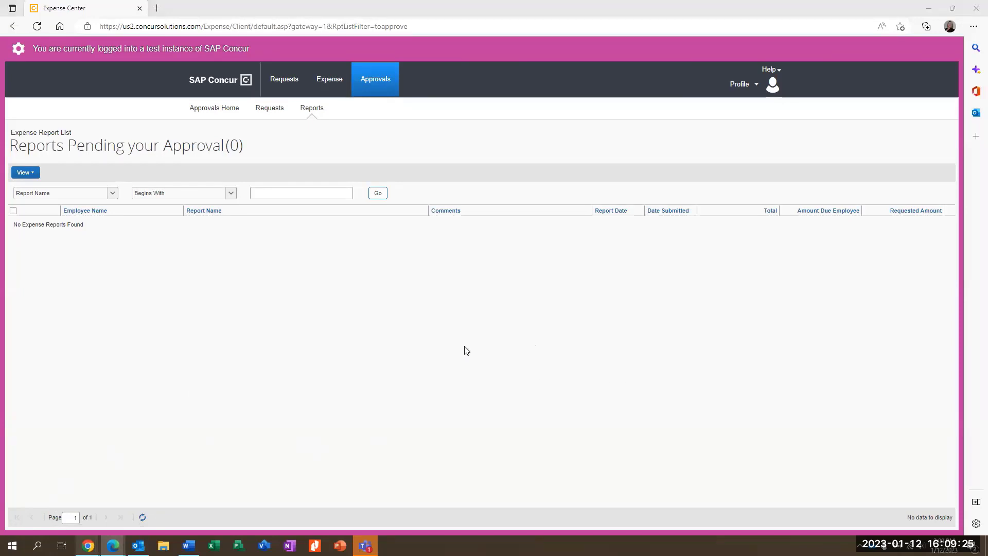
# Step: Switch to the incognito Chrome window logged in as COA2 TEST and start a session on behalf of TEST, COA1
pyautogui.hotkey('alt', 'Tab')
pyautogui.hotkey('alt', 'Tab')
pyautogui.hotkey('alt', 'Tab')
pyautogui.hotkey('alt', 'Tab')
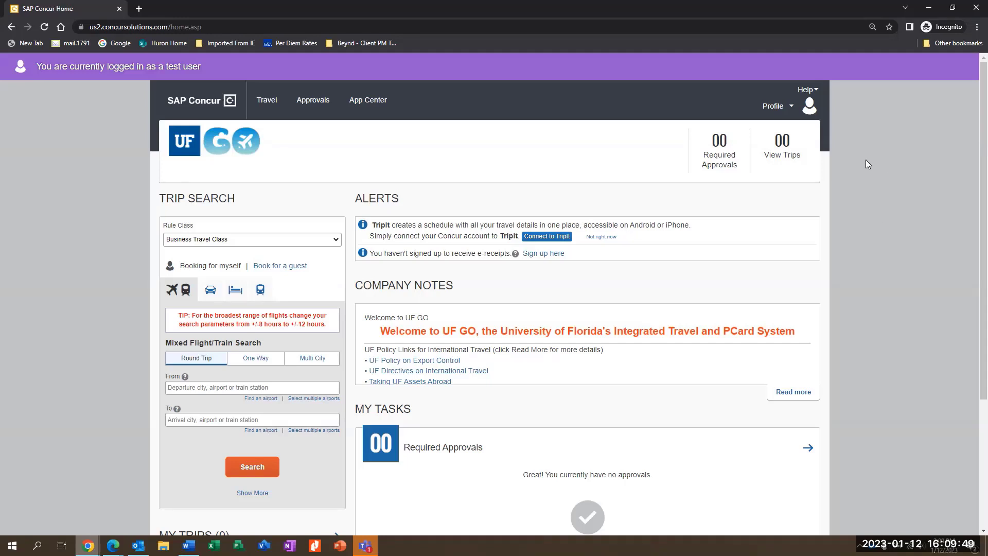
pyautogui.click(784, 111)
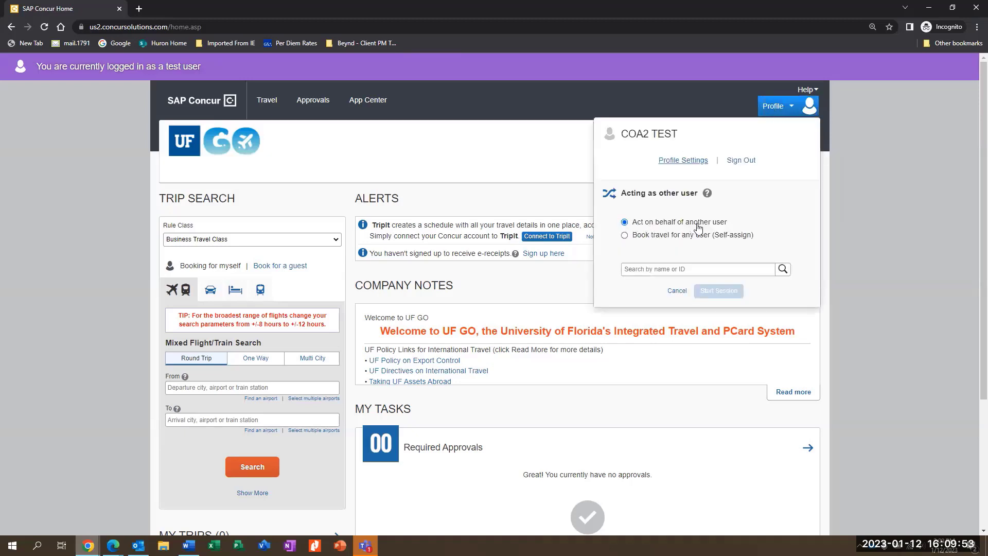
pyautogui.click(710, 266)
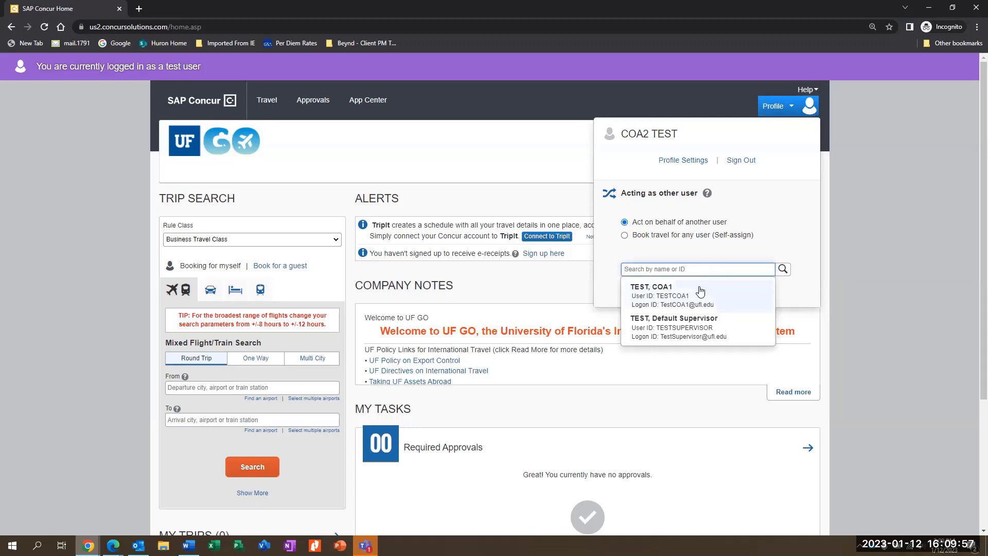
pyautogui.click(667, 299)
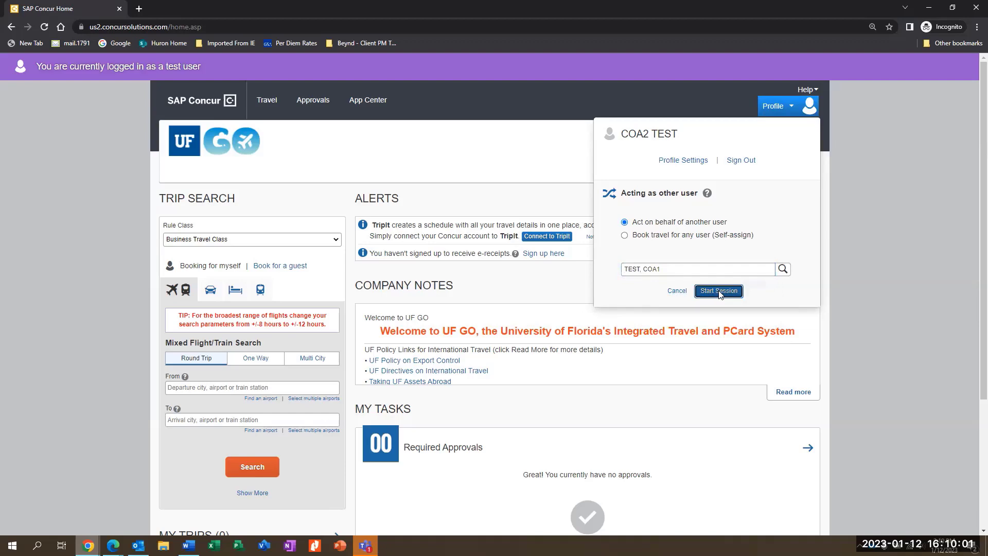
pyautogui.click(719, 292)
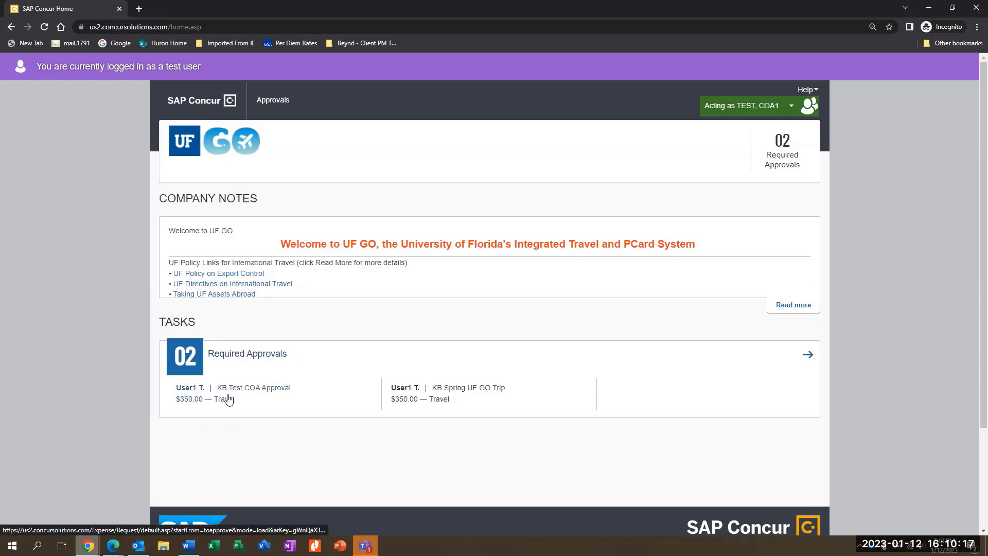
# Step: Open the KB Test COA Approval travel request from the pending requests, check its attachment options and approve it
pyautogui.click(275, 102)
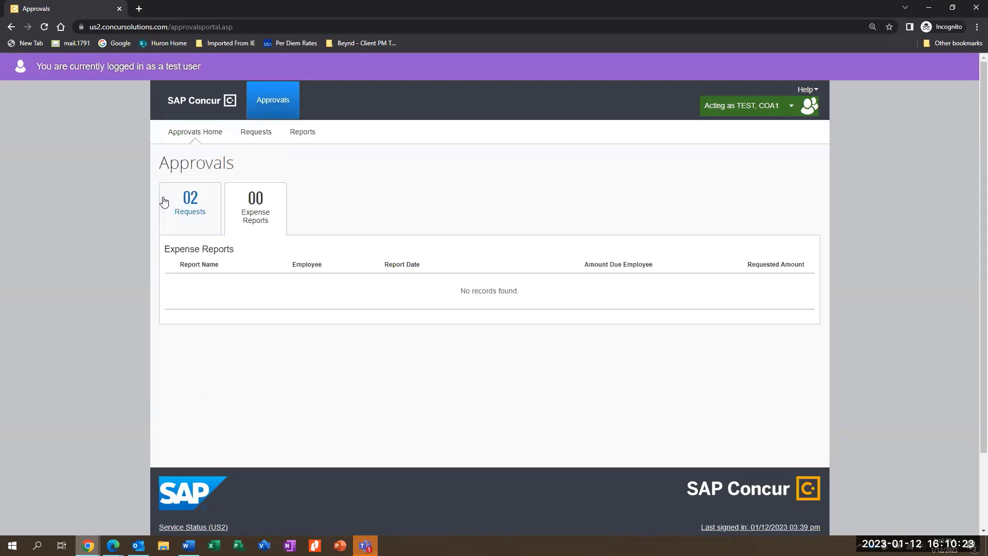
pyautogui.click(185, 206)
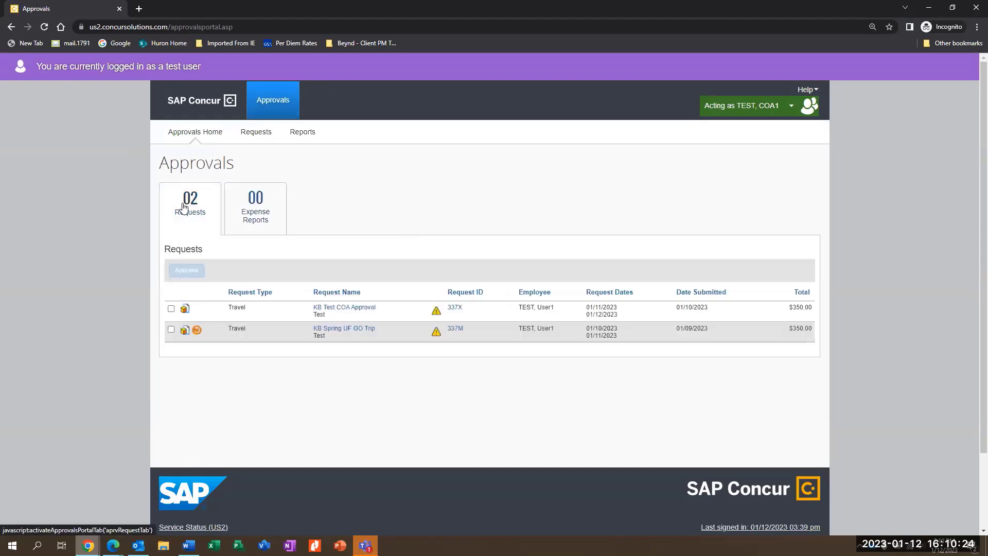
pyautogui.click(356, 309)
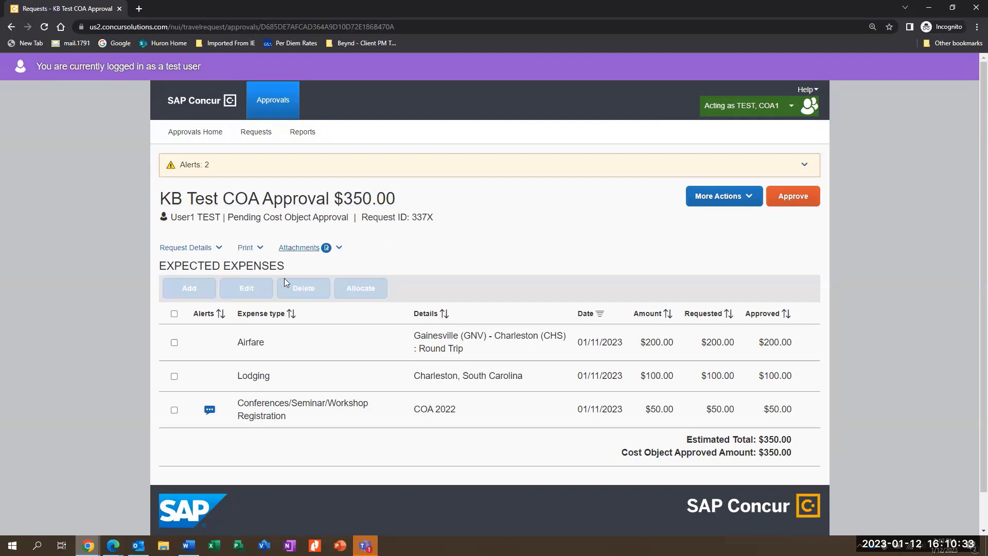
pyautogui.click(312, 248)
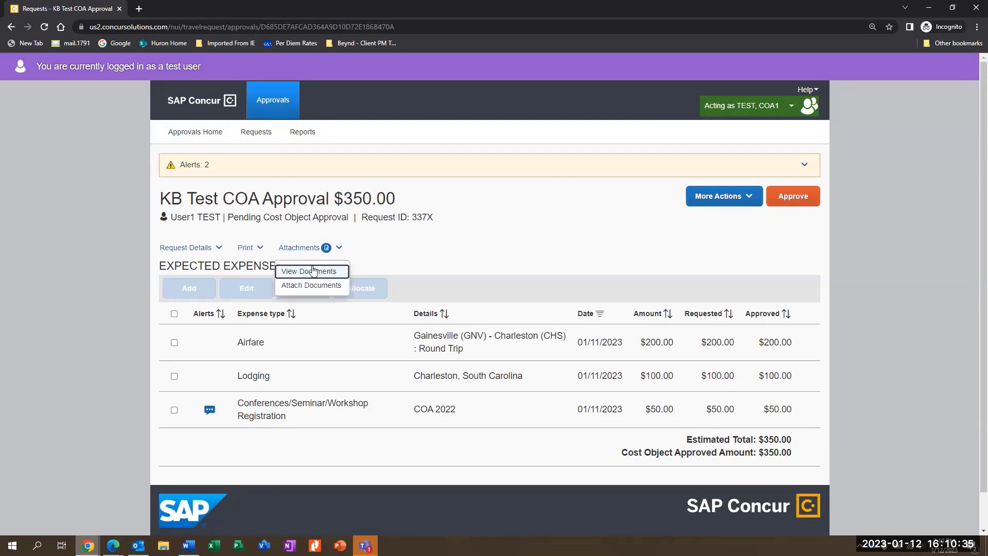
pyautogui.click(459, 245)
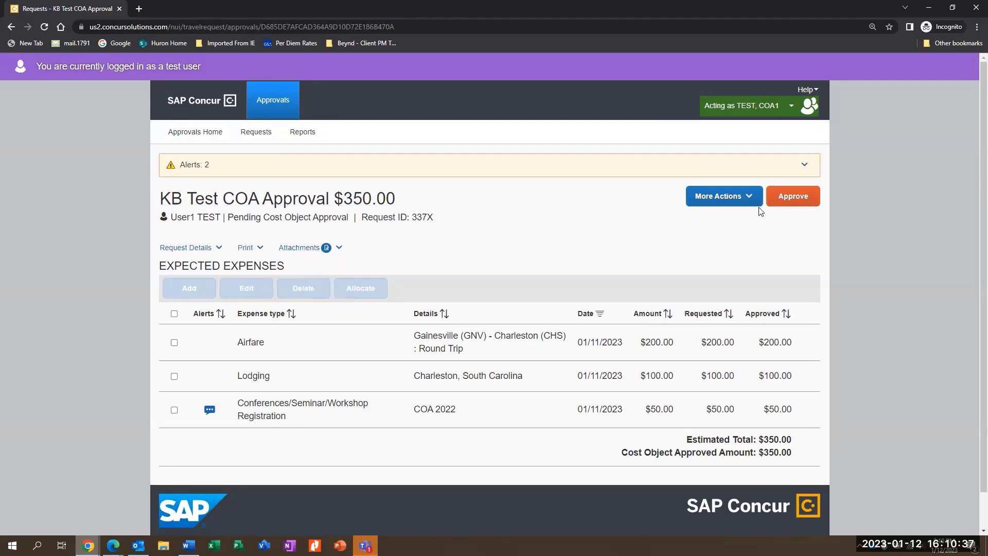
pyautogui.click(792, 200)
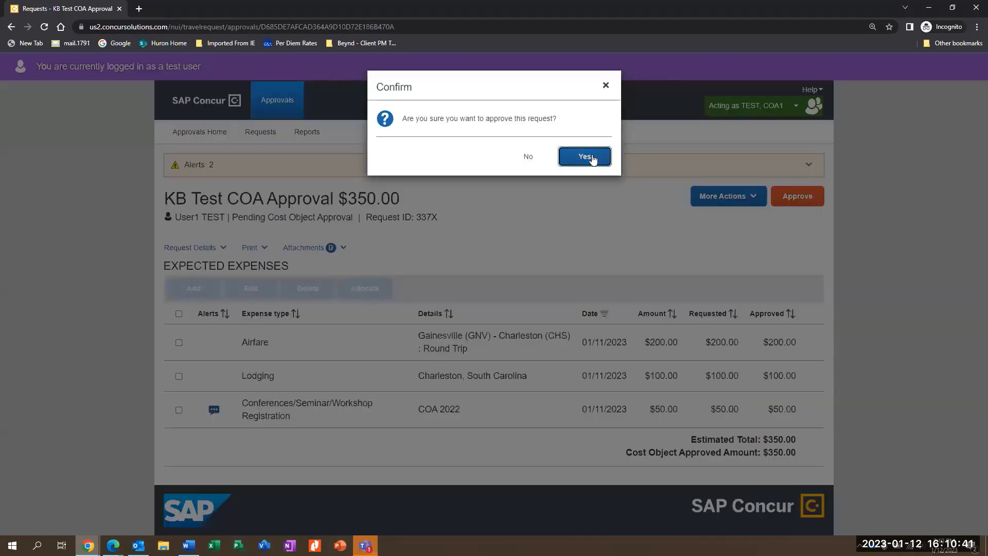
pyautogui.click(586, 157)
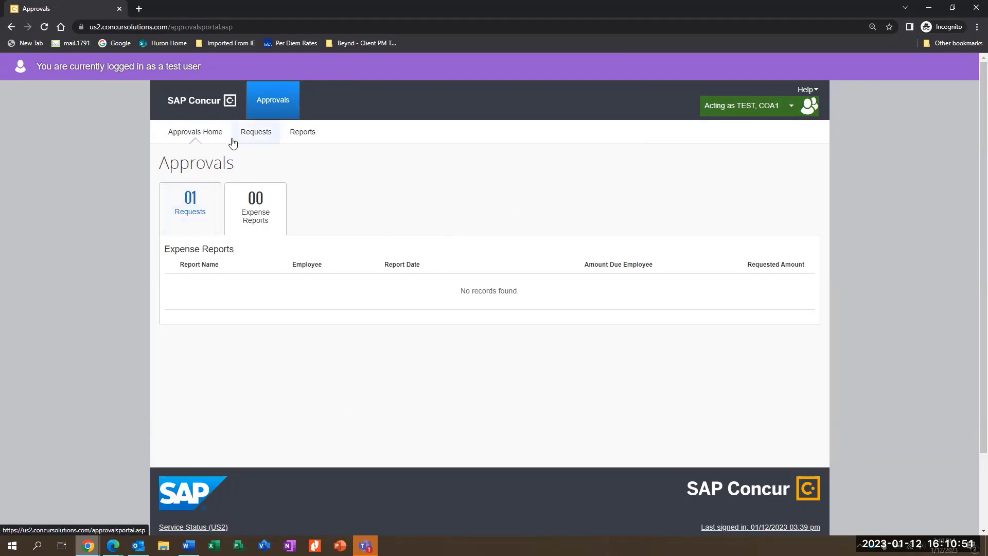
# Step: Limit the requests list to Requests you Approved this Month and open the KB Test COA Approval request
pyautogui.click(199, 201)
pyautogui.click(268, 134)
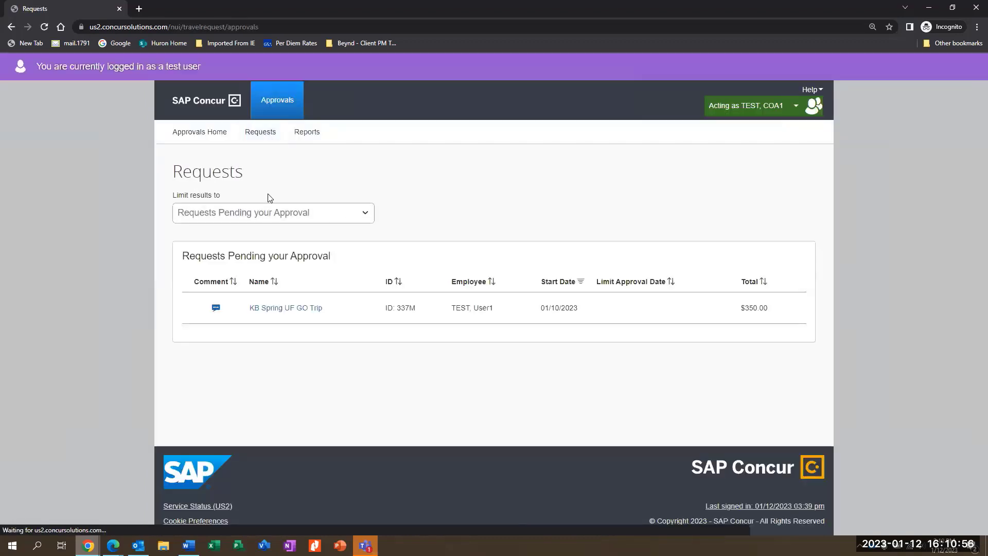
pyautogui.click(269, 212)
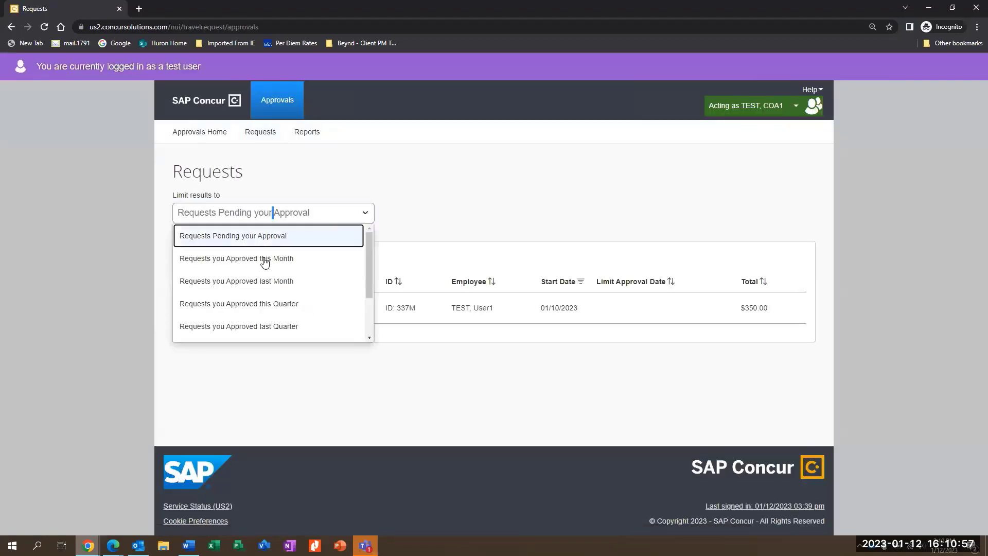
pyautogui.click(266, 260)
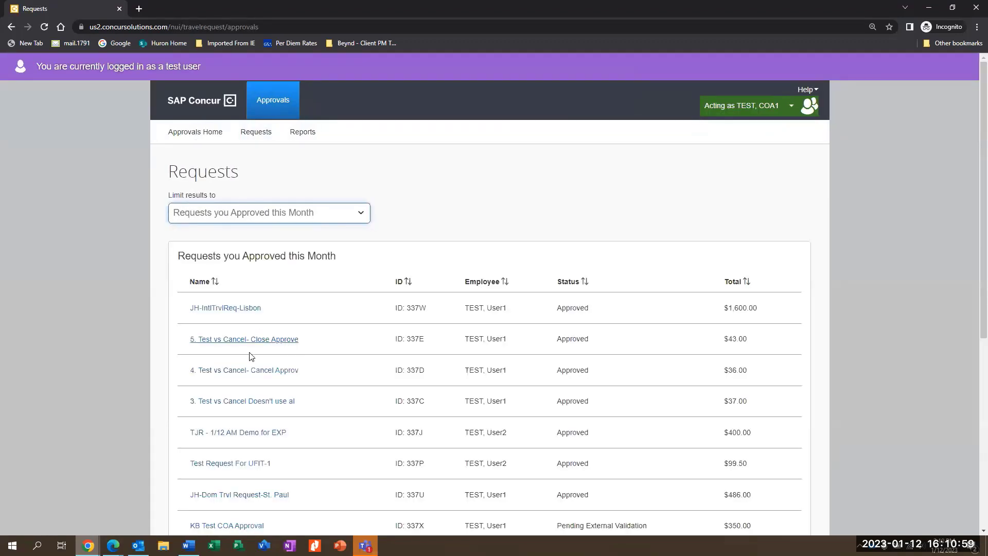
pyautogui.scroll(-3, 179, 352)
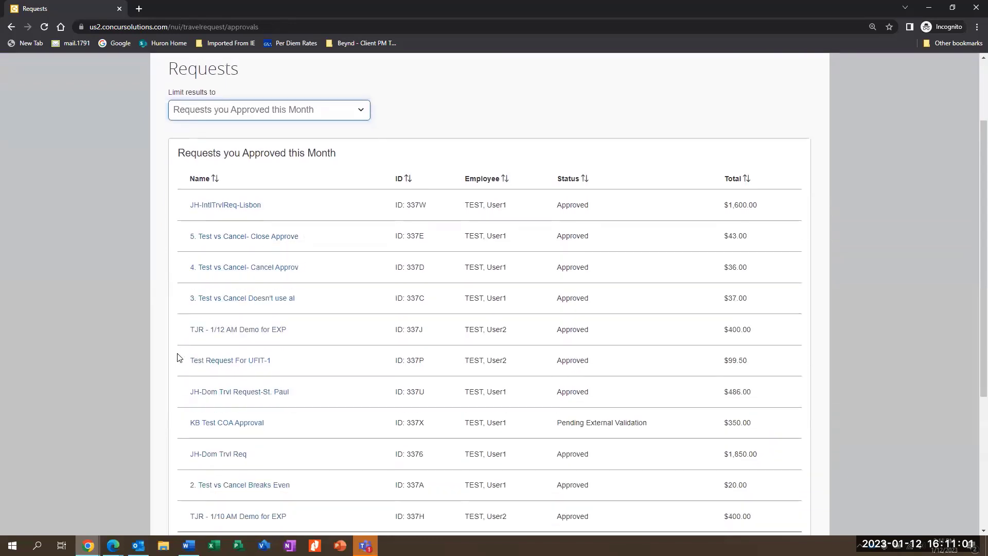
pyautogui.click(220, 372)
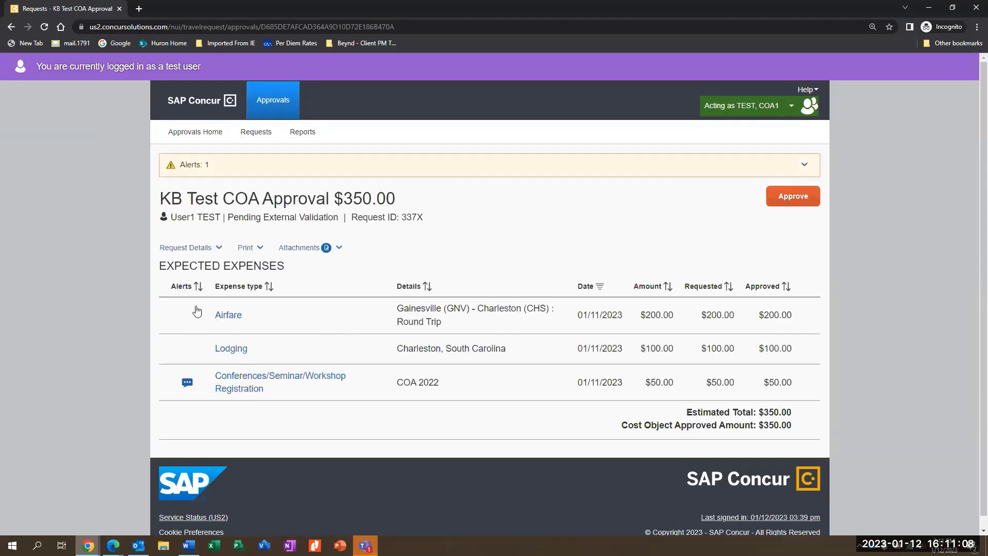
# Step: Examine the approval flow and summary in the KB Test COA Approval request's timeline, and close it
pyautogui.click(215, 249)
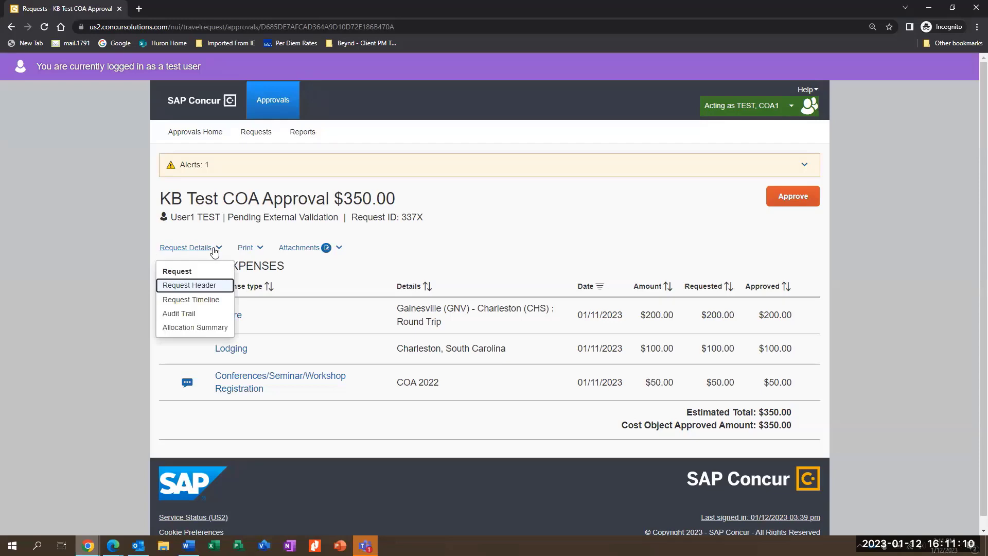
pyautogui.click(206, 301)
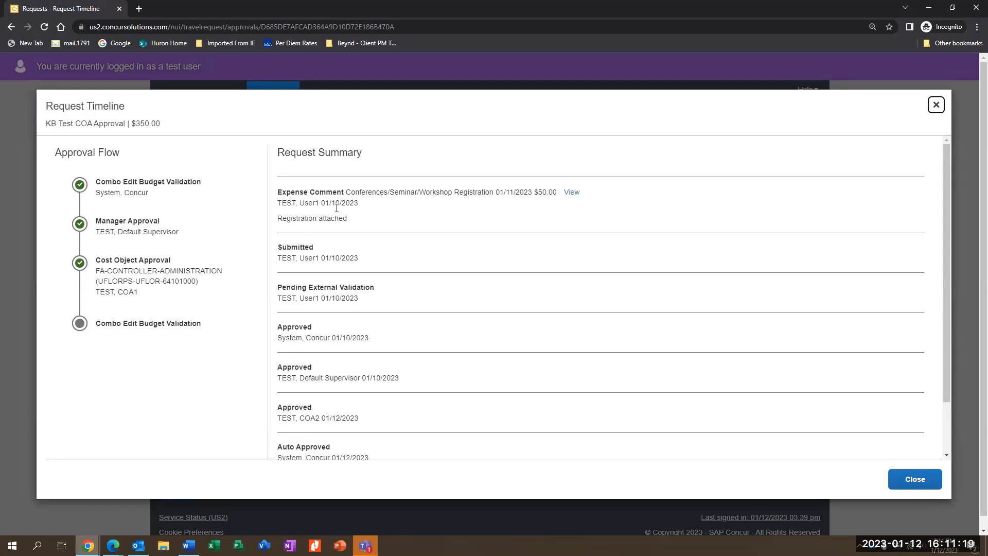
pyautogui.scroll(-2, 339, 324)
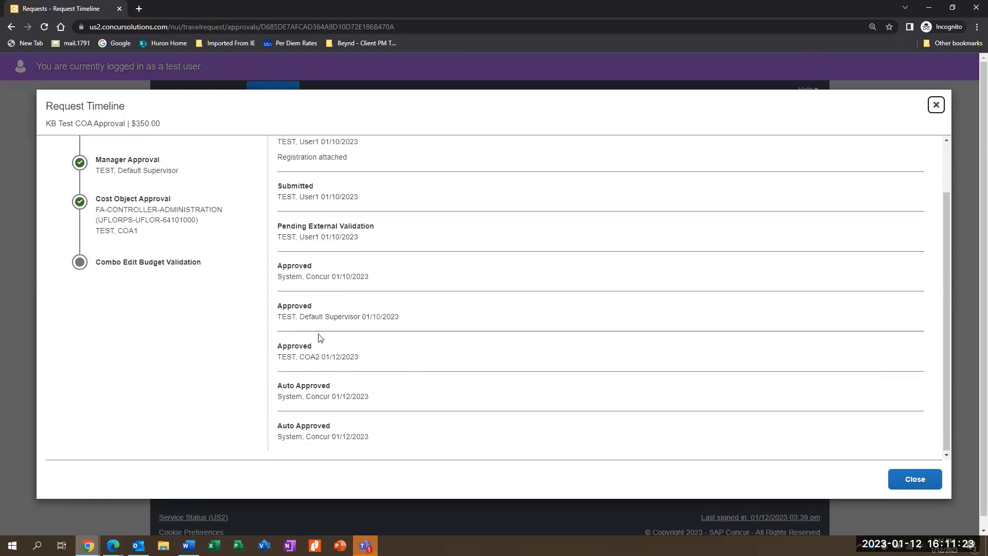
pyautogui.click(903, 483)
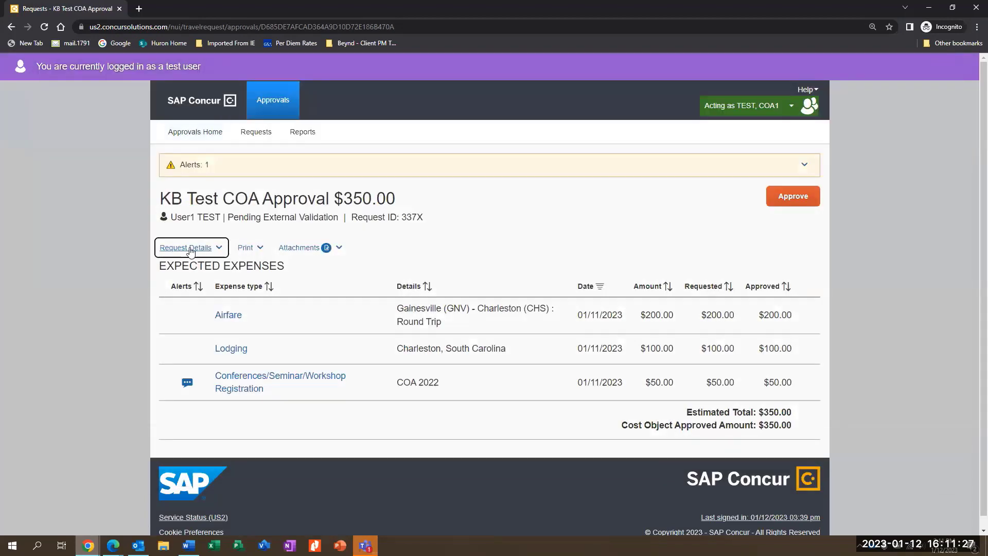
# Step: Review the request's audit trail to see who made each approval status change, and close it
pyautogui.click(190, 248)
pyautogui.click(195, 313)
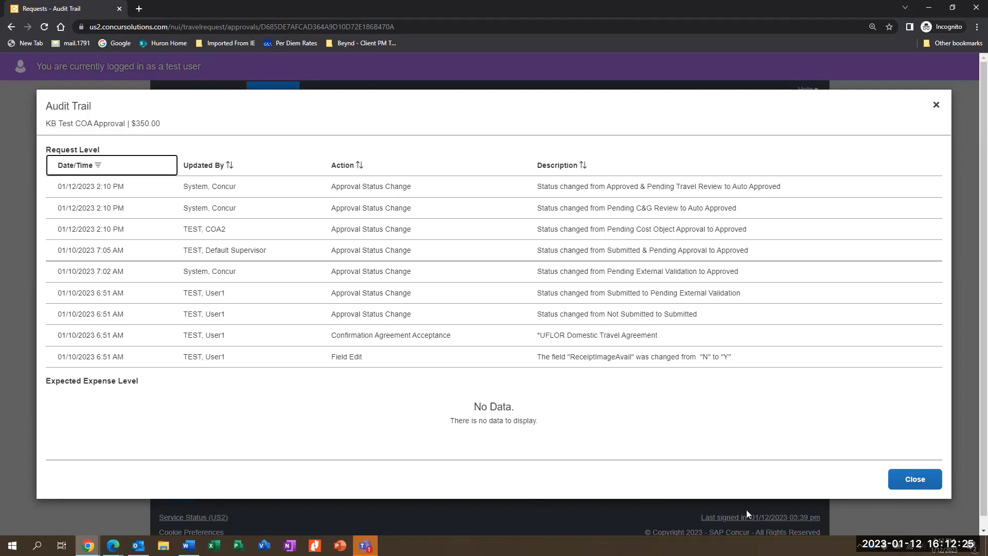
pyautogui.click(924, 481)
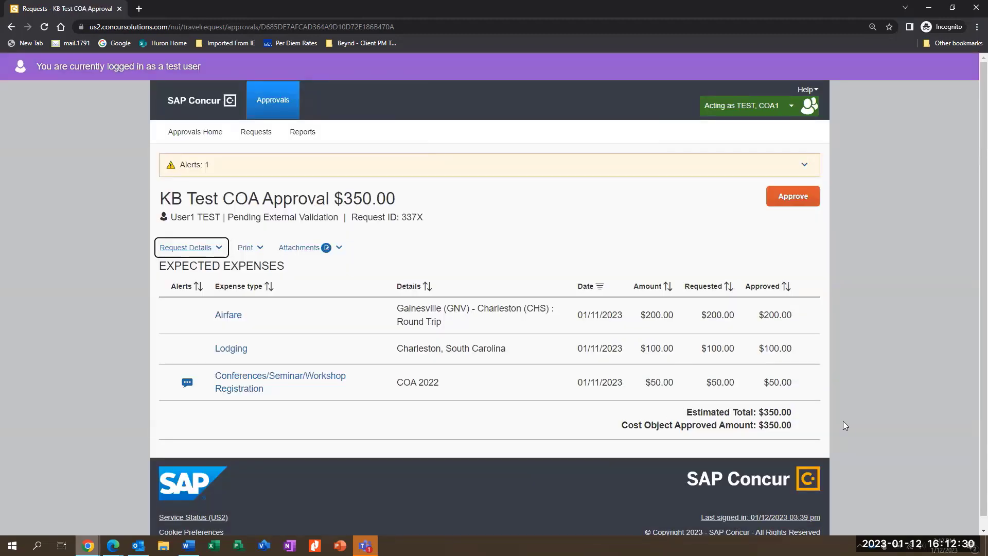